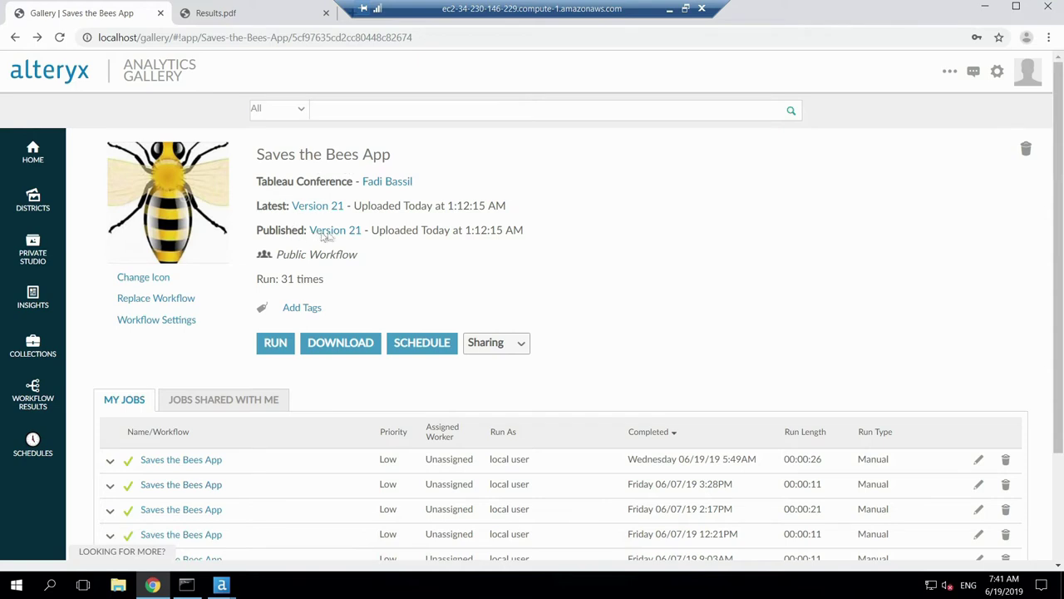
Step: Open the Saves the Bees App form and upload the bee image 003_236.png
click(275, 343)
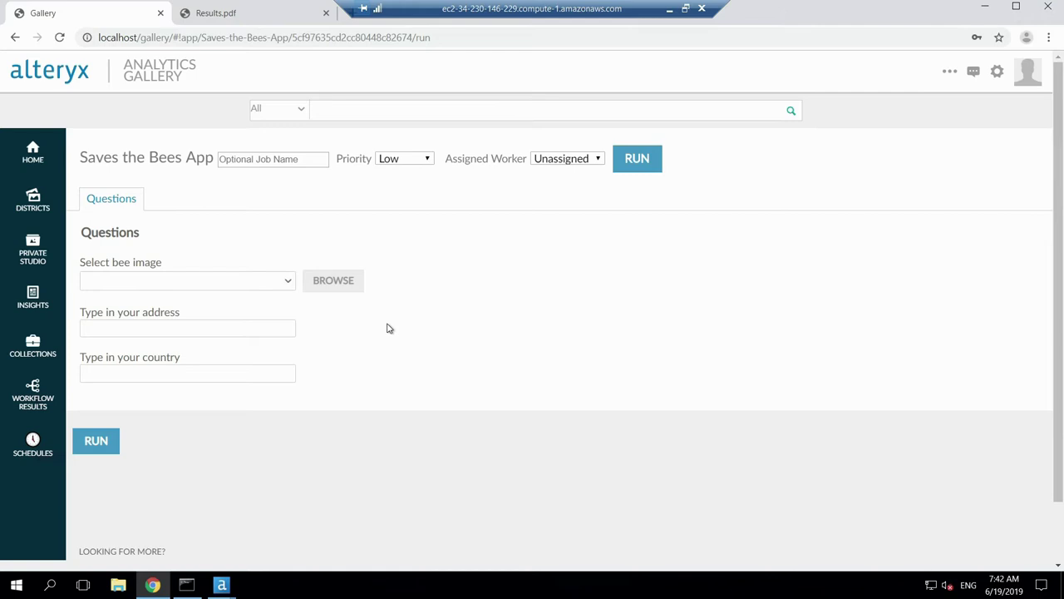
click(335, 287)
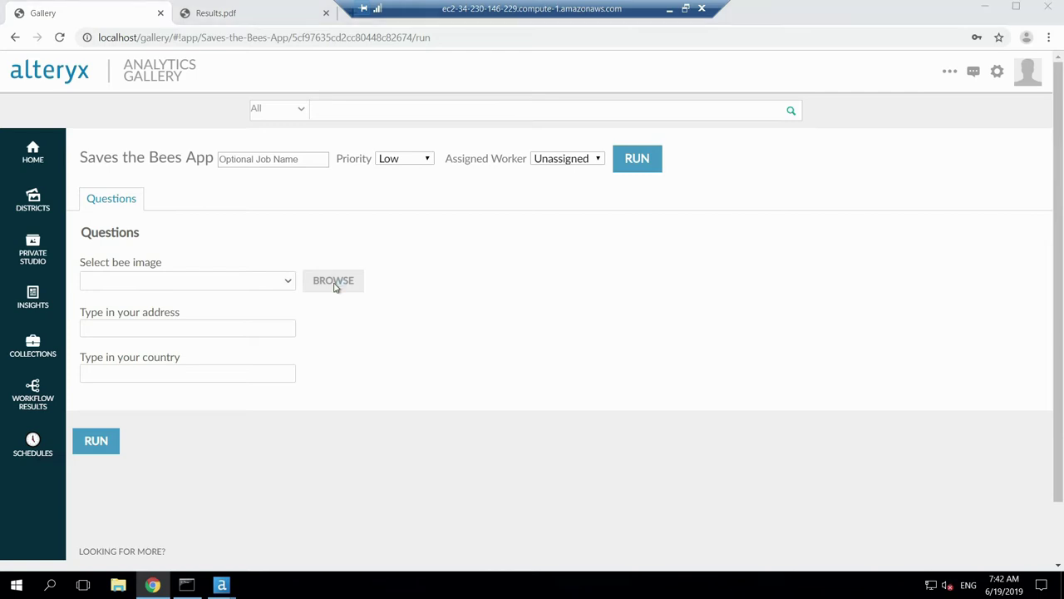
click(165, 99)
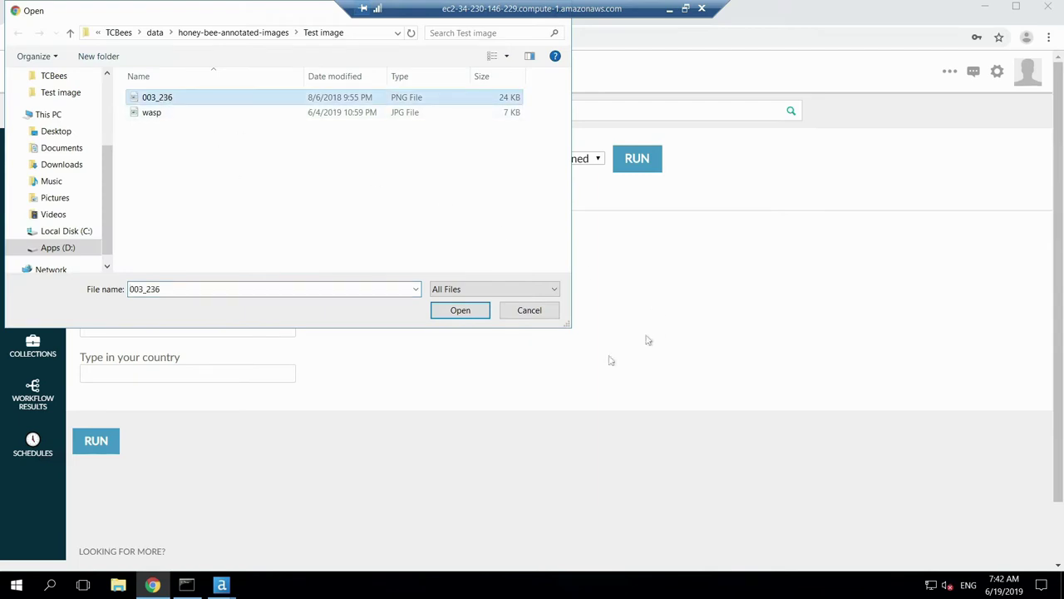
click(453, 310)
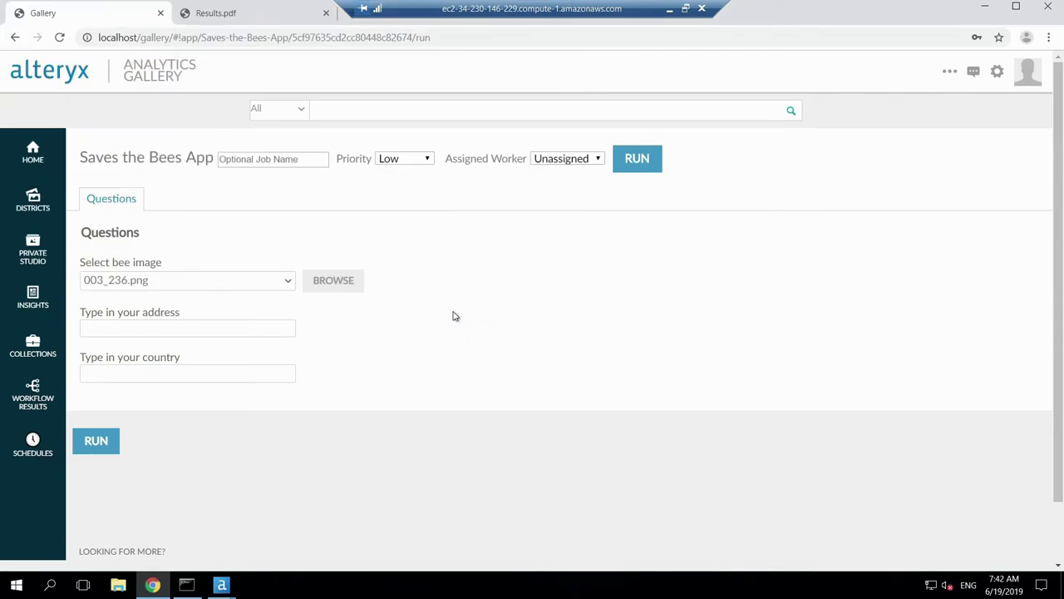
Step: Enter the street address, set the country to Germany, and run the app
click(200, 327)
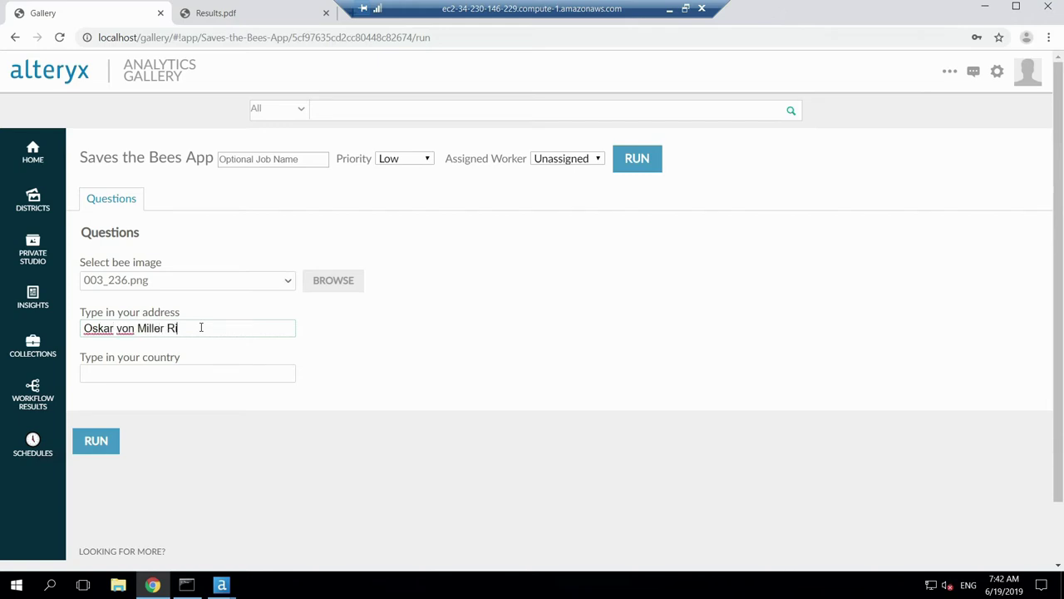
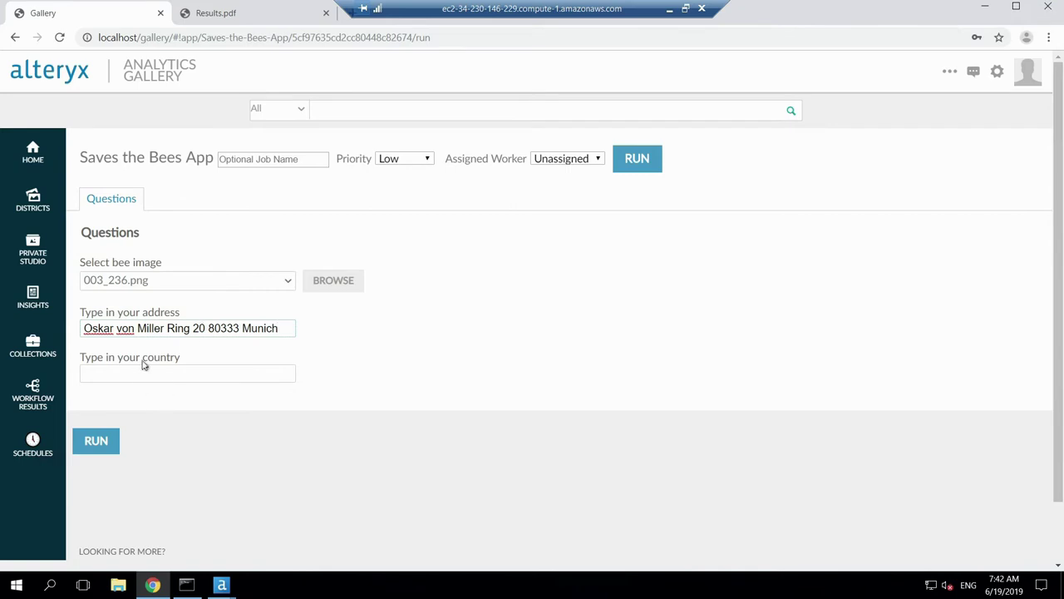
click(147, 376)
text(GErman)
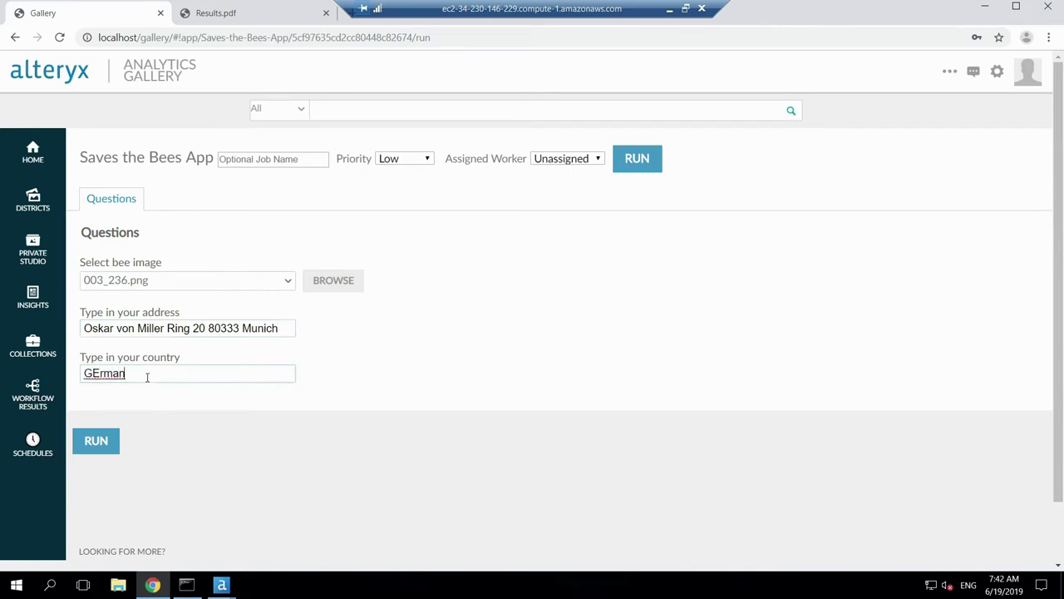
key(BackSpace)
key(BackSpace)
key(BackSpace)
key(BackSpace)
key(BackSpace)
text(ermany)
click(96, 441)
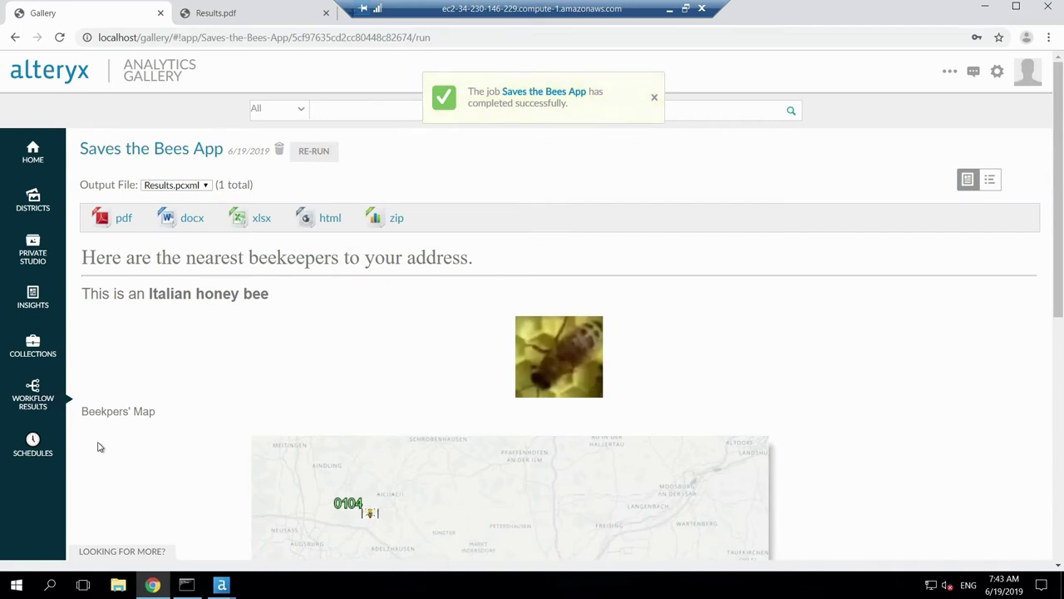
Step: Scroll down the results past the Italian honey bee match to the beekeepers' map and locations table
scroll(419, 437, down, 1)
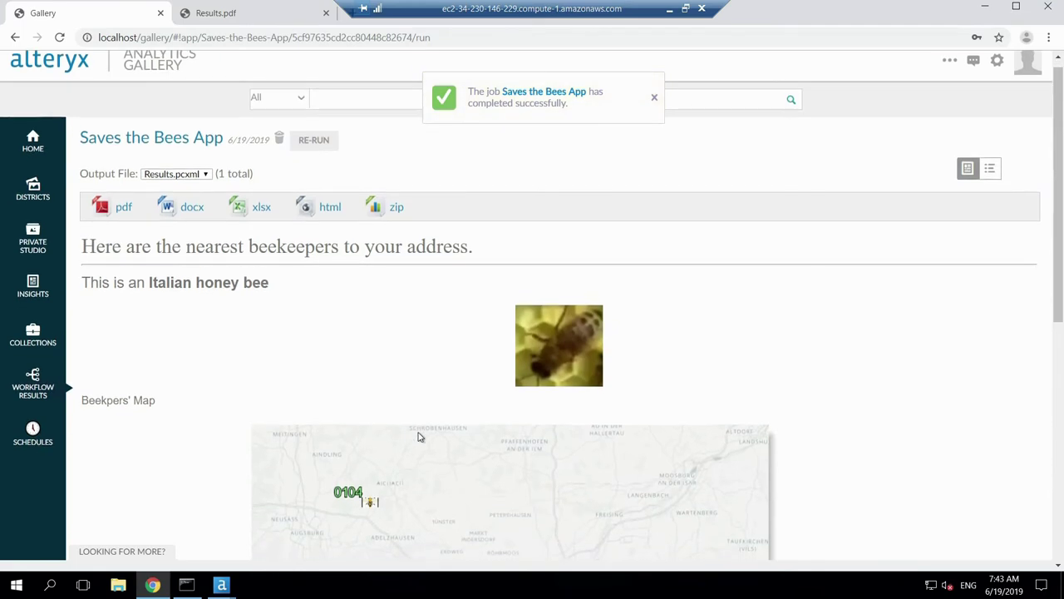
scroll(419, 437, down, 3)
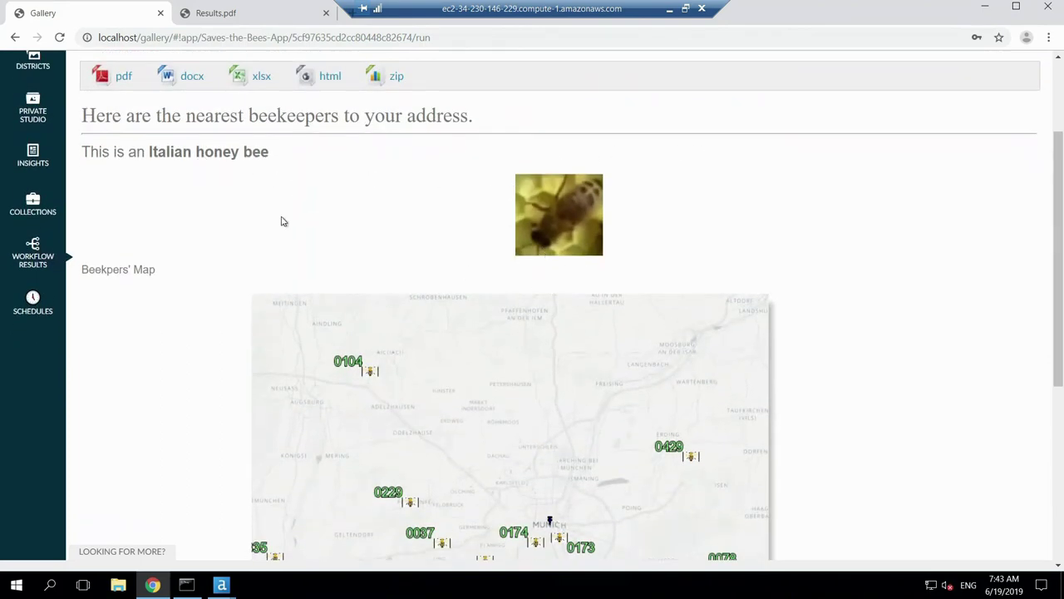
scroll(281, 221, down, 2)
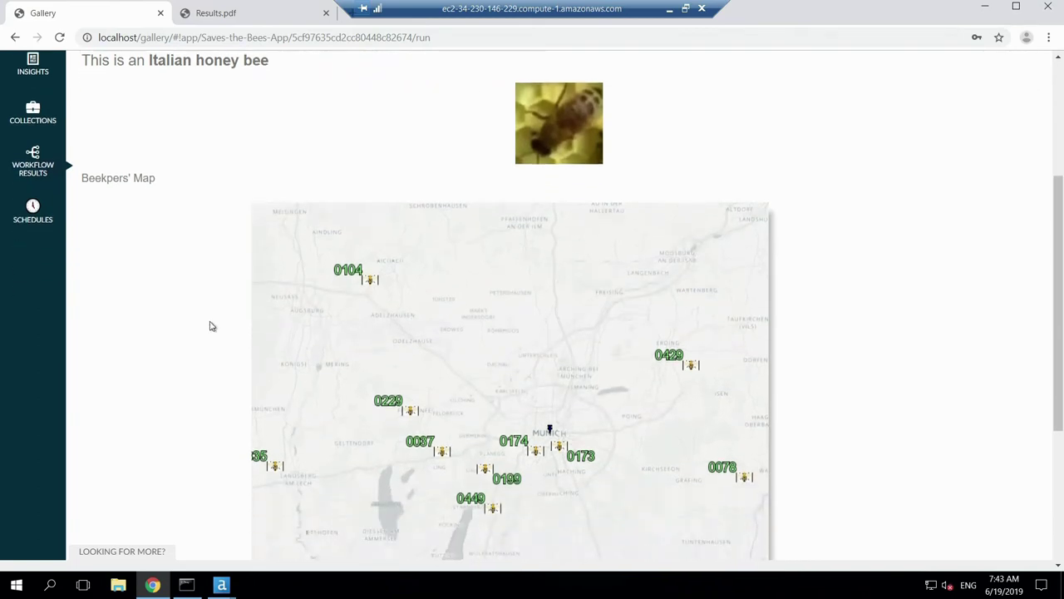
scroll(210, 326, down, 1)
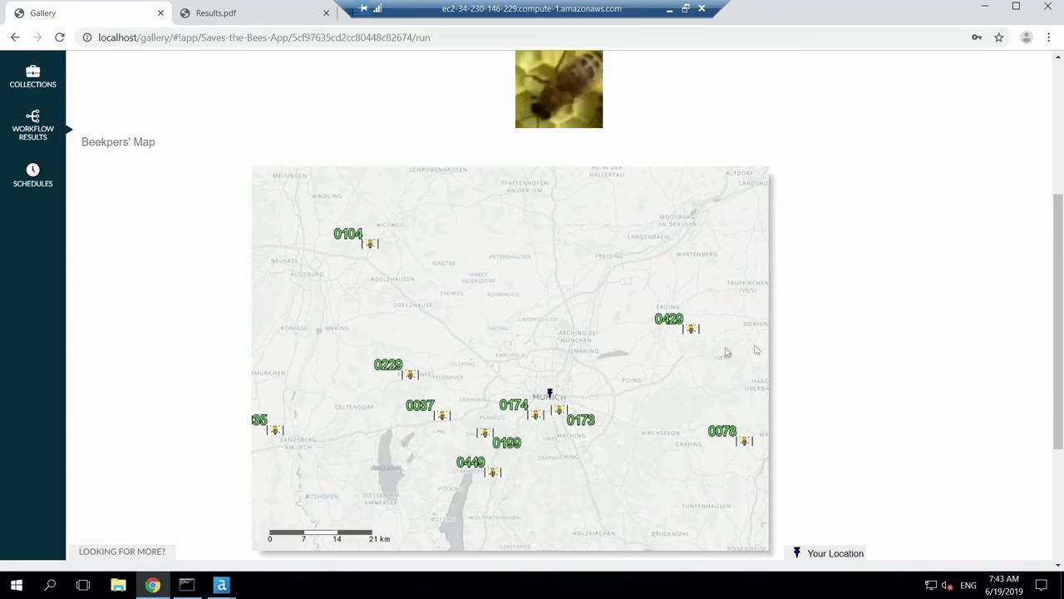
scroll(834, 368, down, 1)
scroll(834, 369, down, 3)
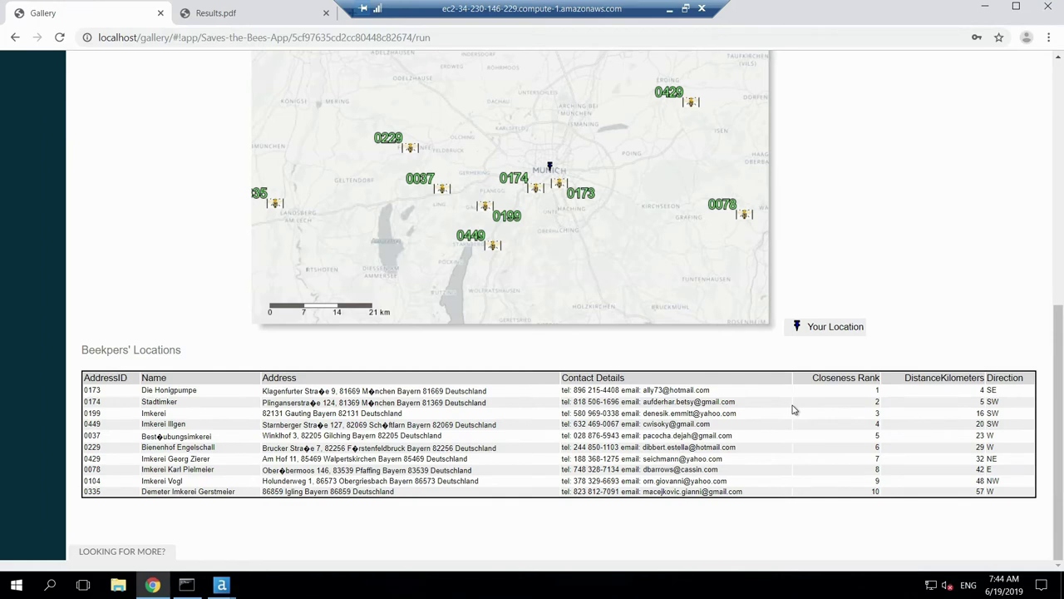
Step: In Designer, use File > Open Workflow to open Saves the Bees App from the Tableau Conference - Save the Bees gallery
key(alt+Tab)
key(alt+Tab)
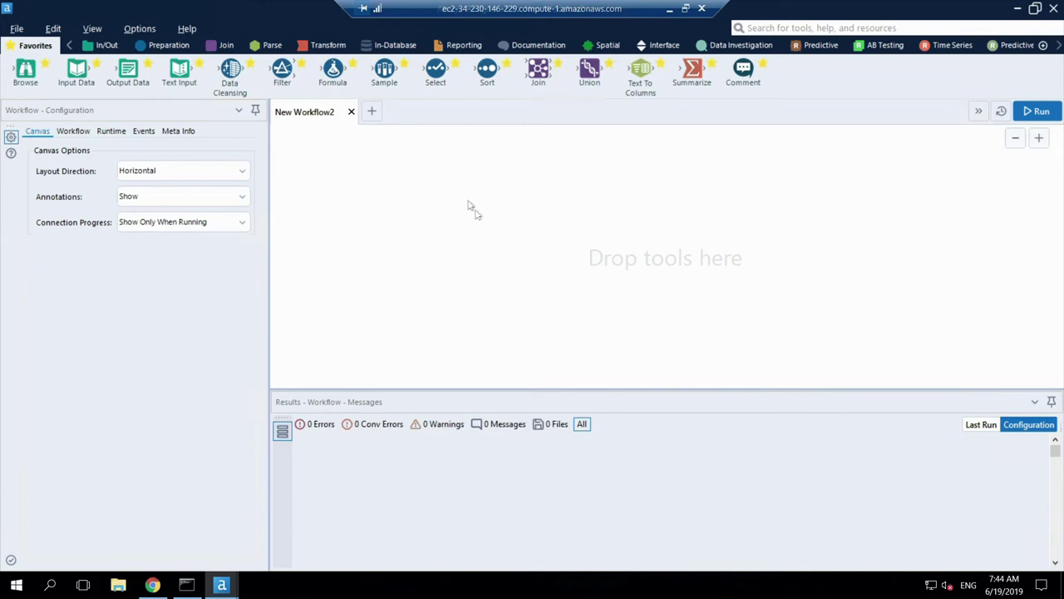
click(17, 29)
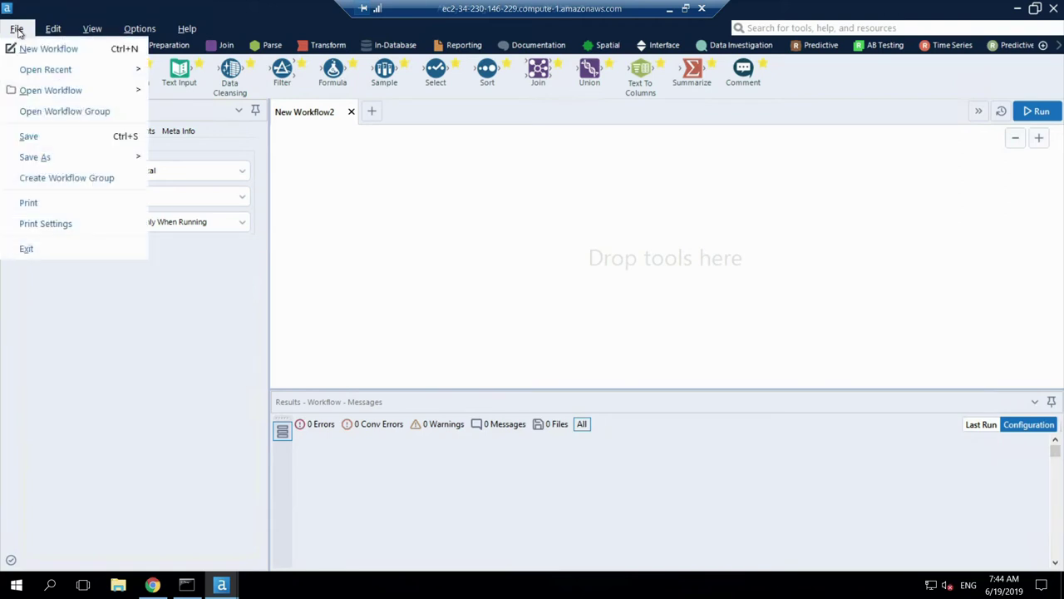
mouse_move(94, 99)
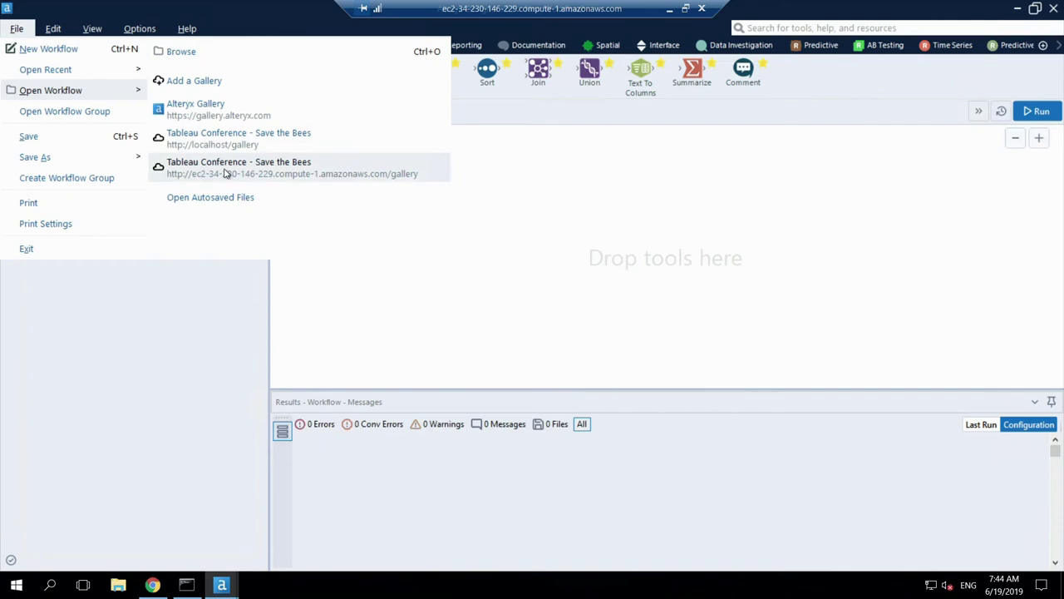
click(255, 172)
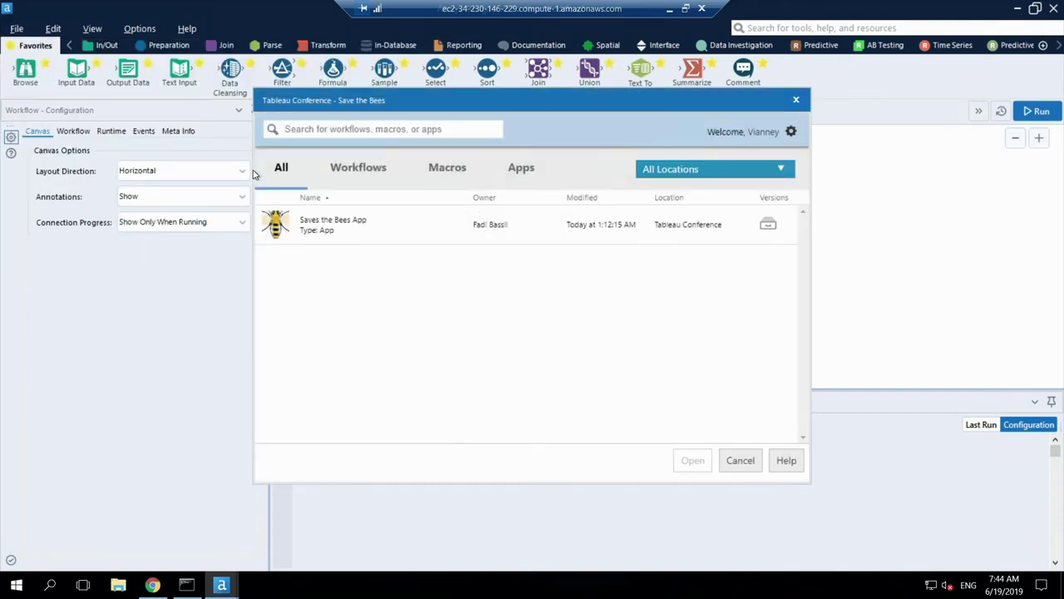
click(338, 230)
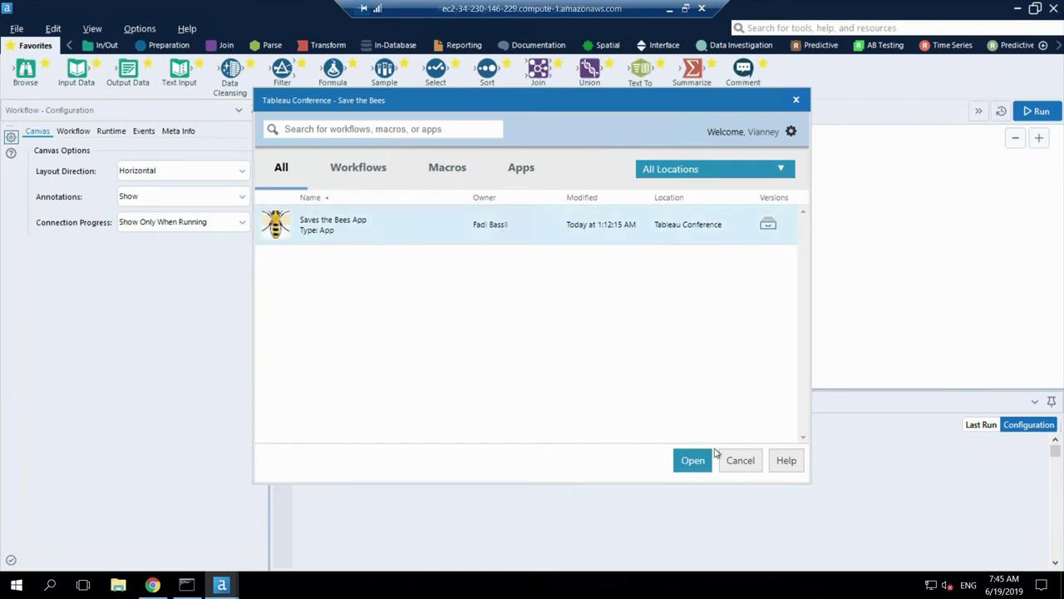
click(693, 462)
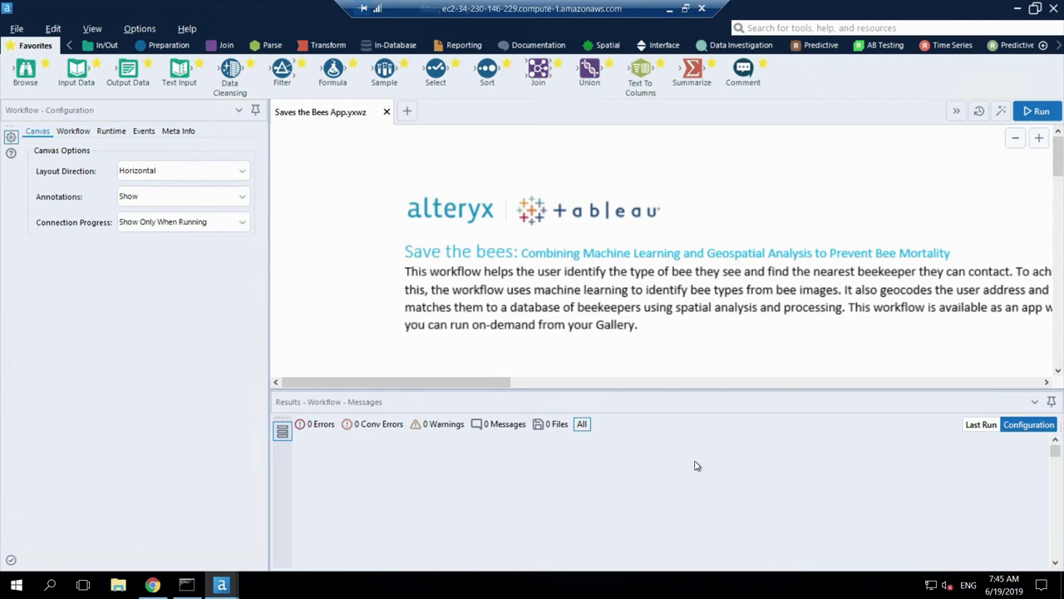
Step: Run the workflow to finish with 0 errors and 64 warnings, then zoom out four levels
click(1044, 112)
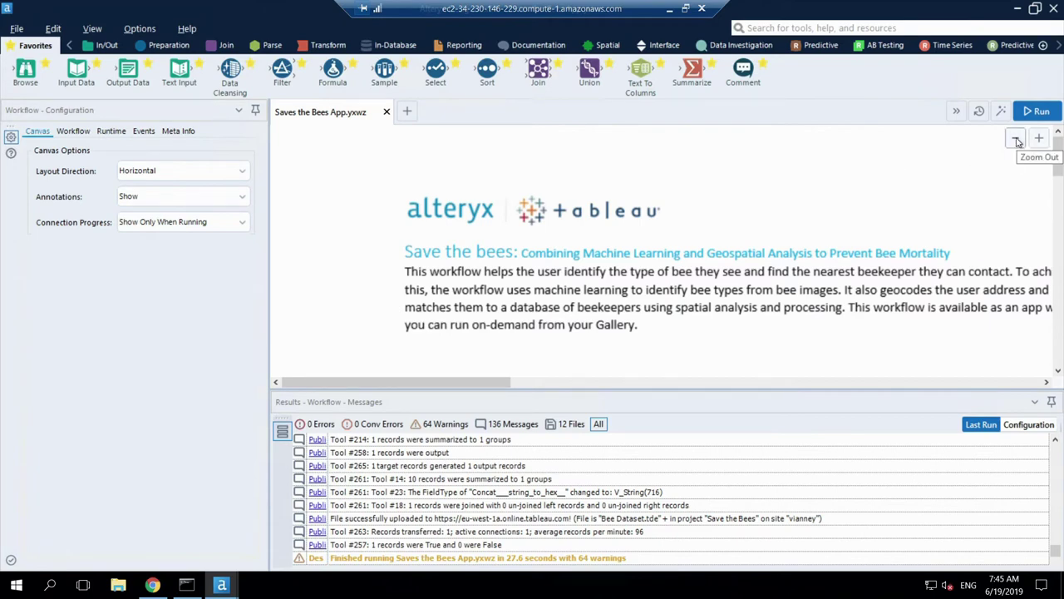
click(1016, 139)
click(1016, 140)
click(1016, 140)
click(1016, 139)
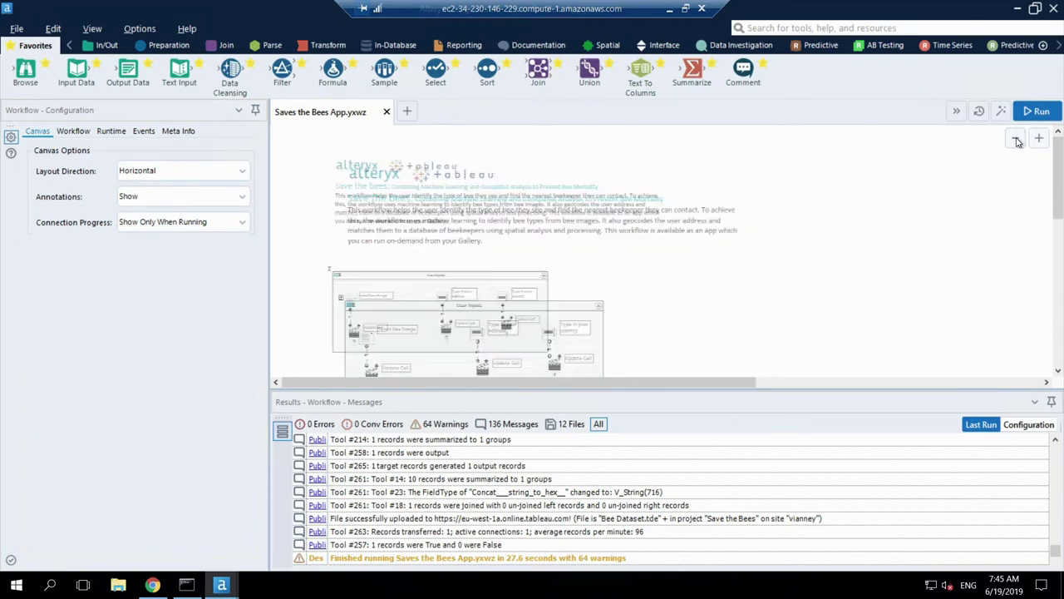
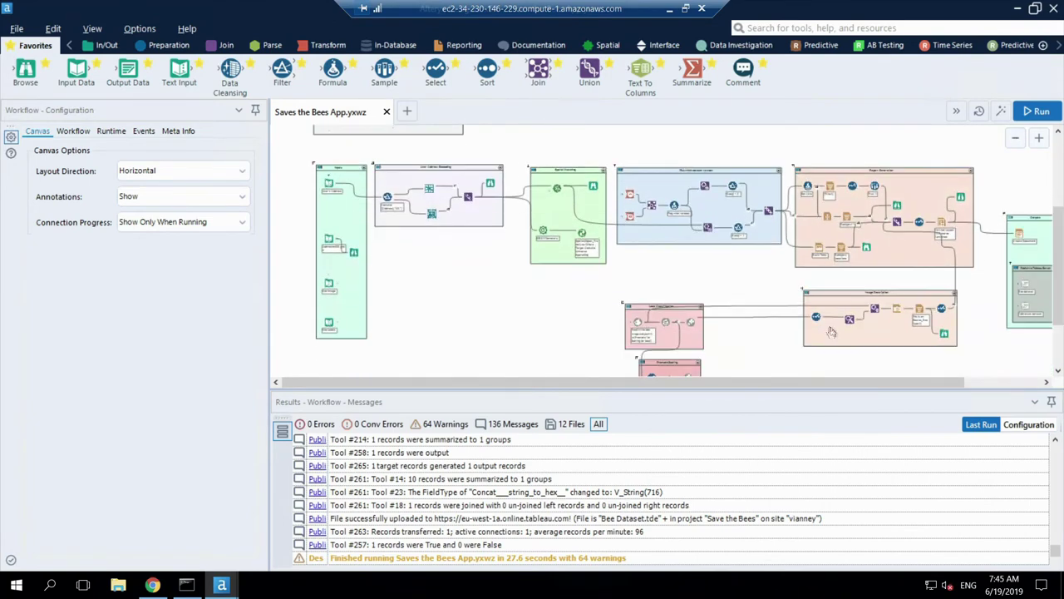
drag(821, 387, 841, 386)
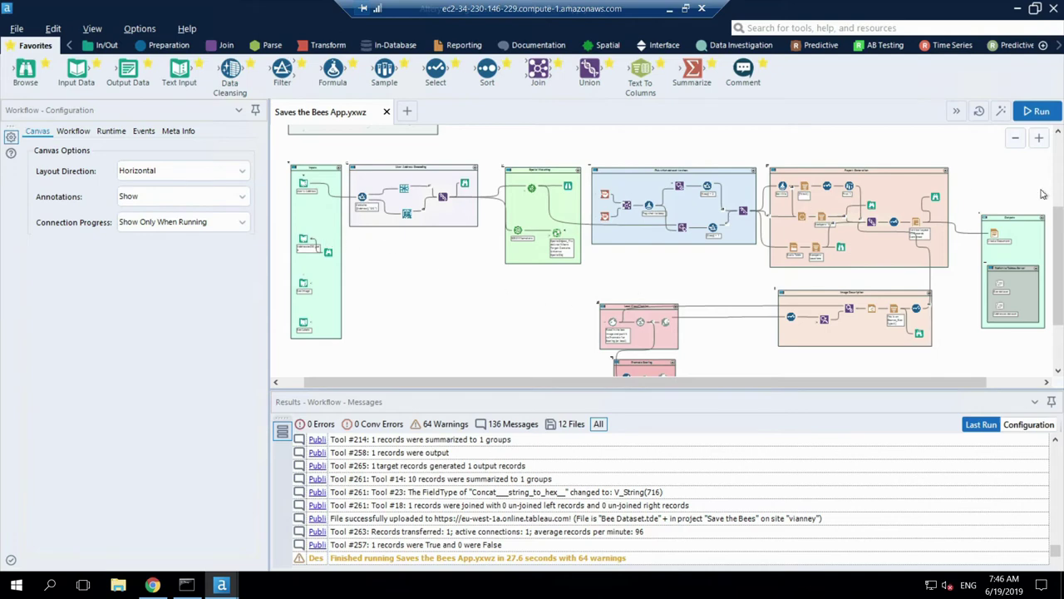
Step: Zoom in three steps to inspect the Inputs container's data sources up close
click(1040, 137)
click(1039, 137)
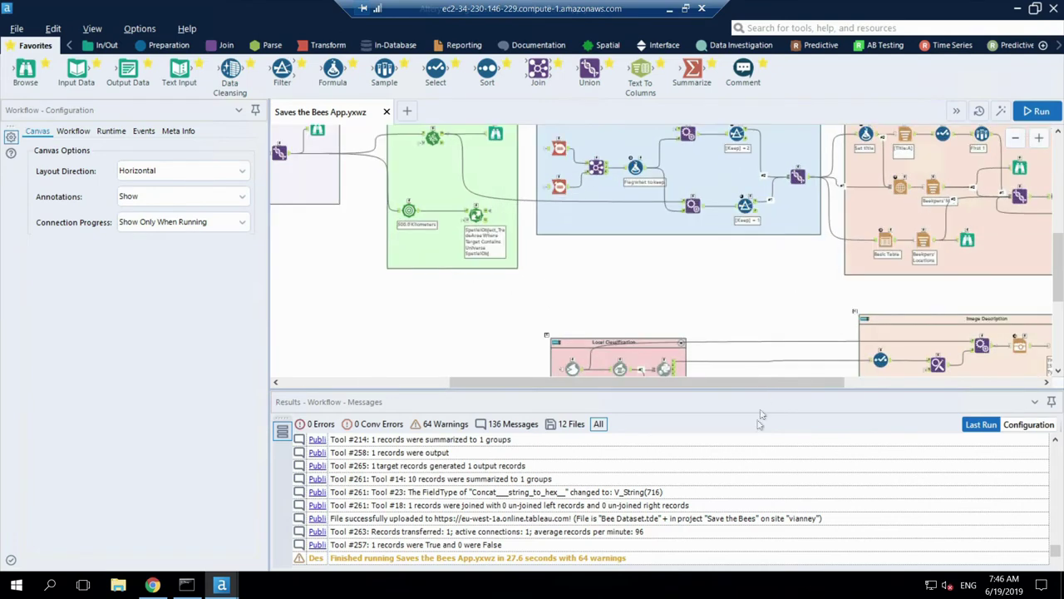
drag(616, 383, 449, 391)
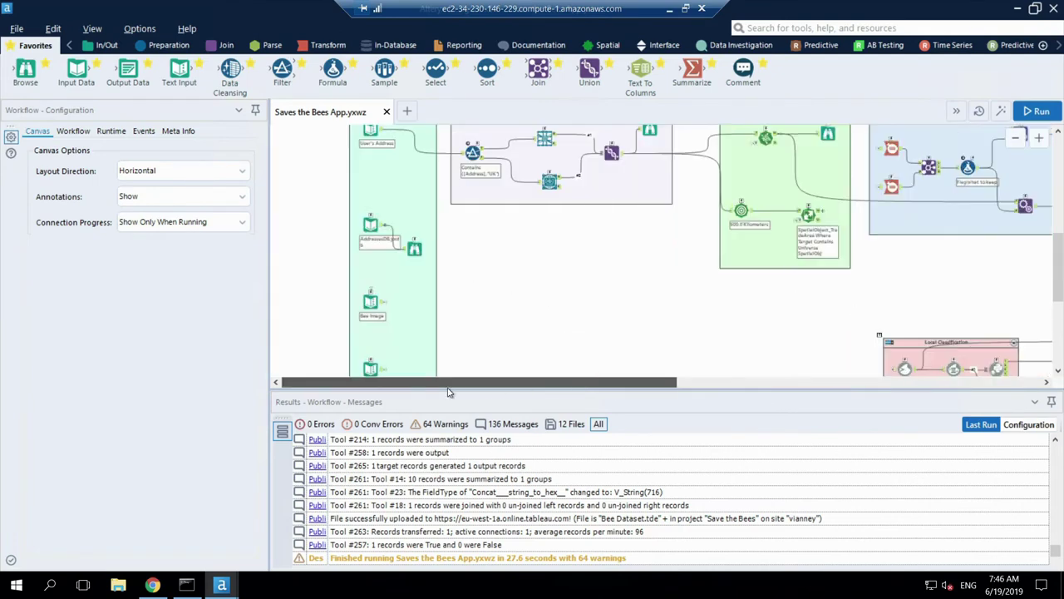
scroll(448, 283, up, 1)
scroll(449, 283, up, 2)
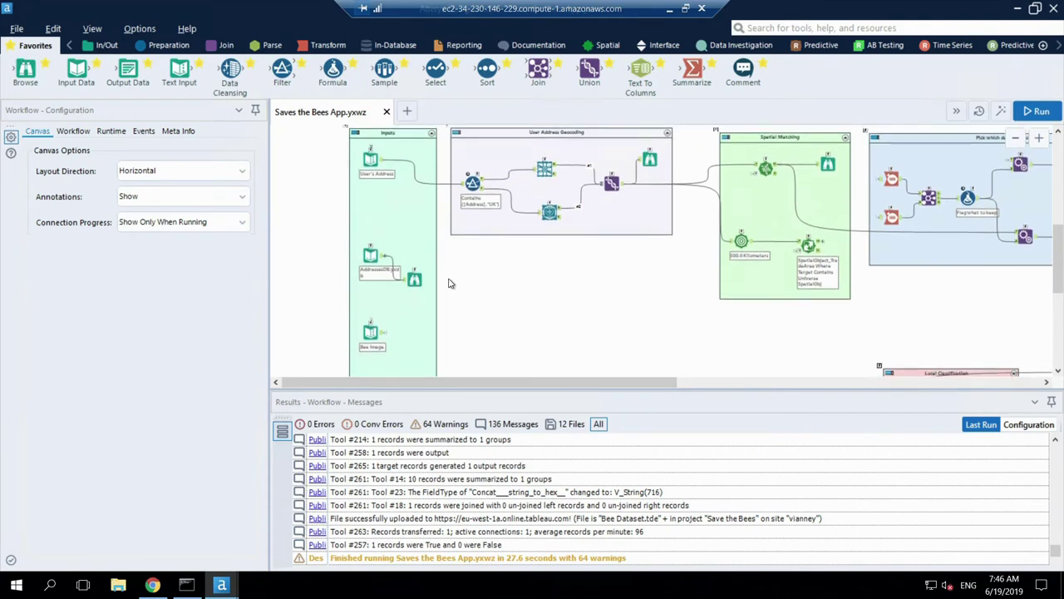
click(1039, 138)
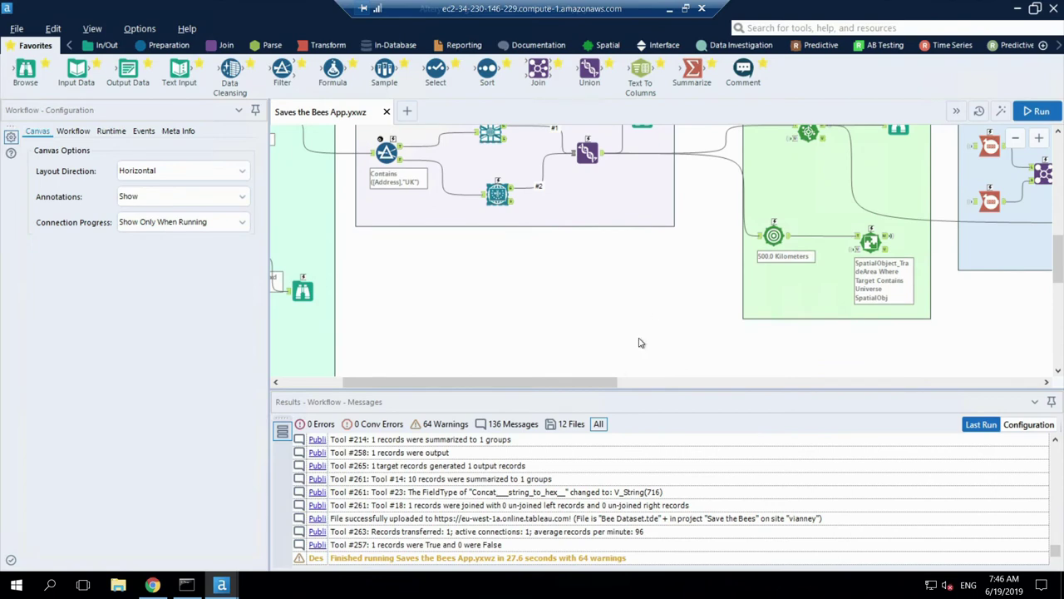
drag(596, 383, 535, 384)
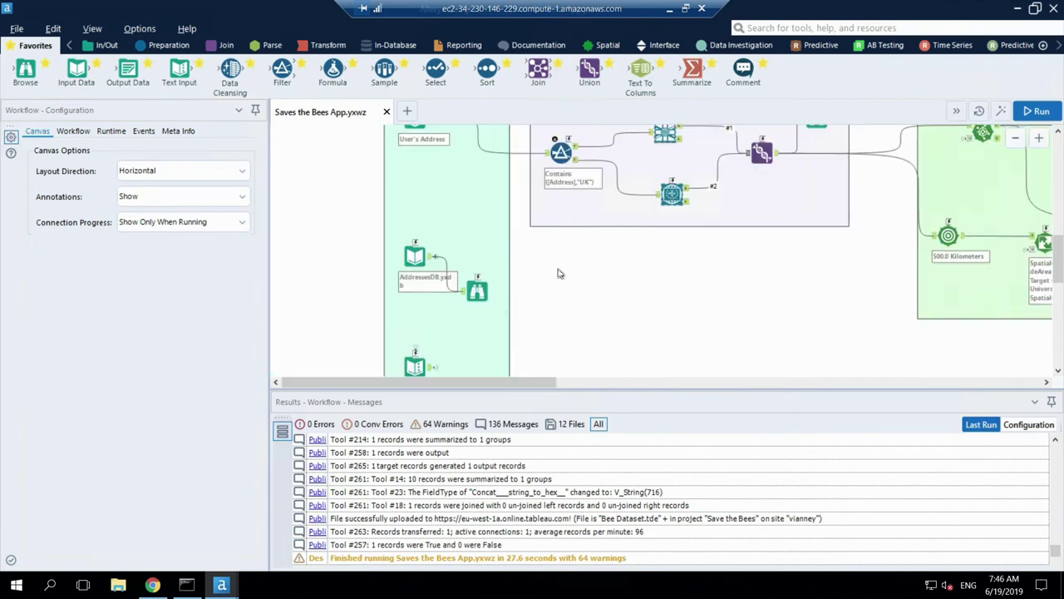
scroll(560, 273, up, 2)
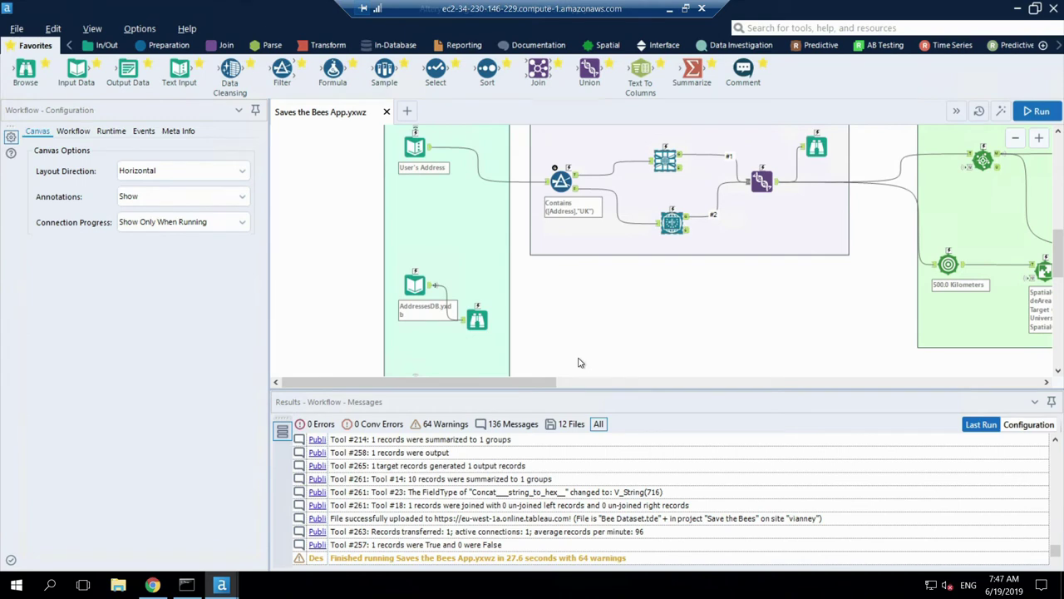
Step: Pan down to Bee Labels and across to the Outputs container's Publish to Tableau Server group
scroll(580, 362, down, 4)
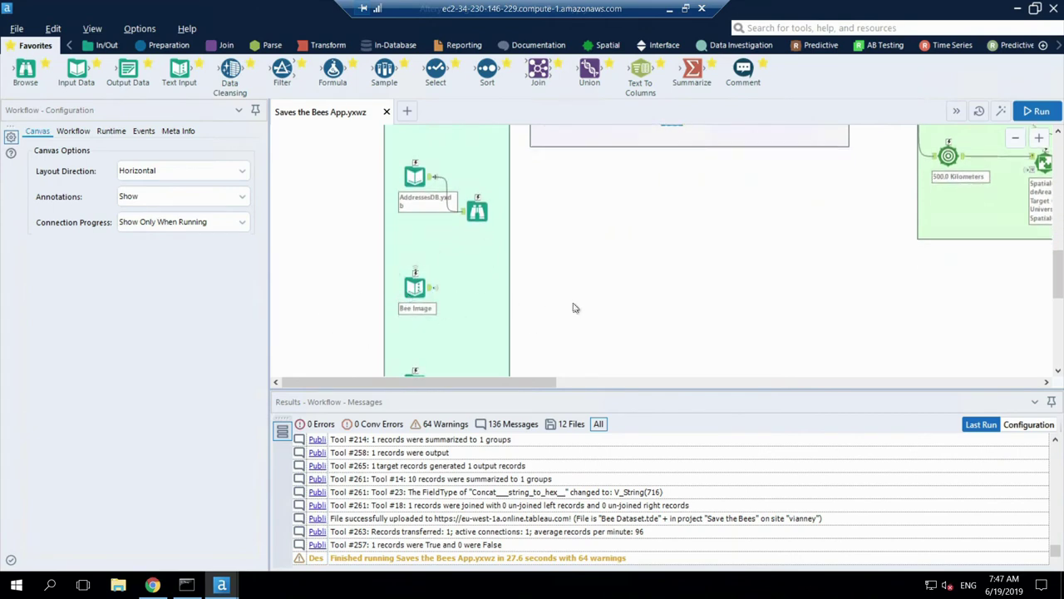
scroll(573, 306, down, 2)
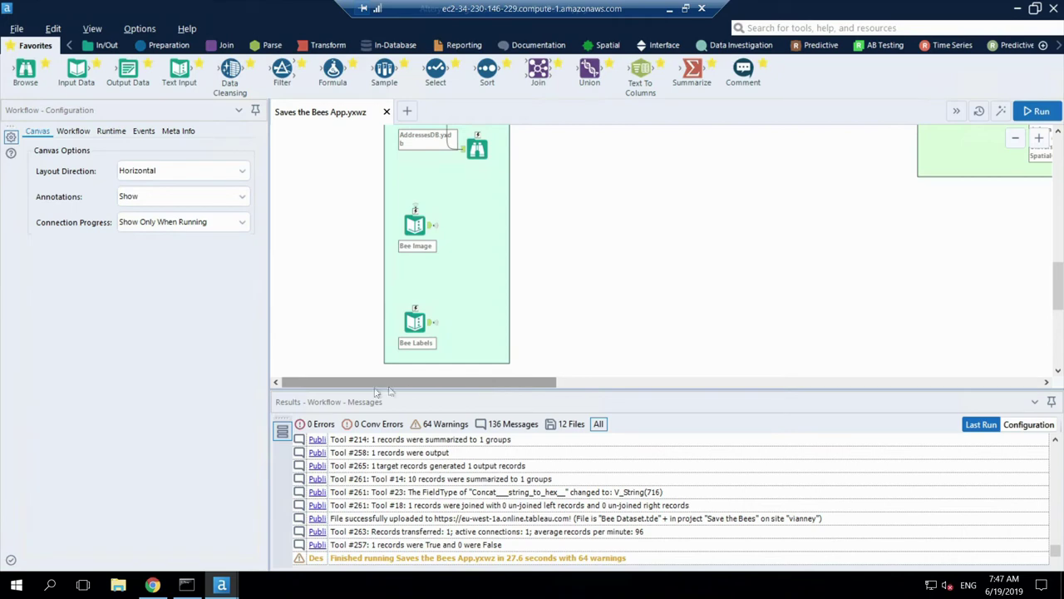
drag(473, 386, 1033, 380)
drag(1052, 288, 1059, 285)
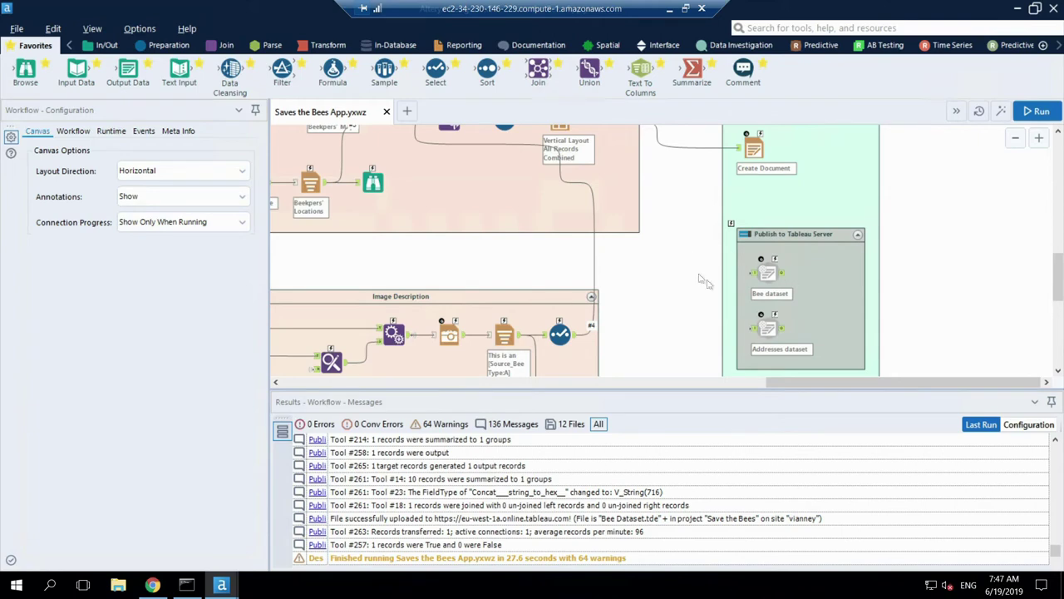
Step: Zoom out two steps and show the User Address Geocoding Browse output: one 18-field record mapped
drag(798, 384, 440, 416)
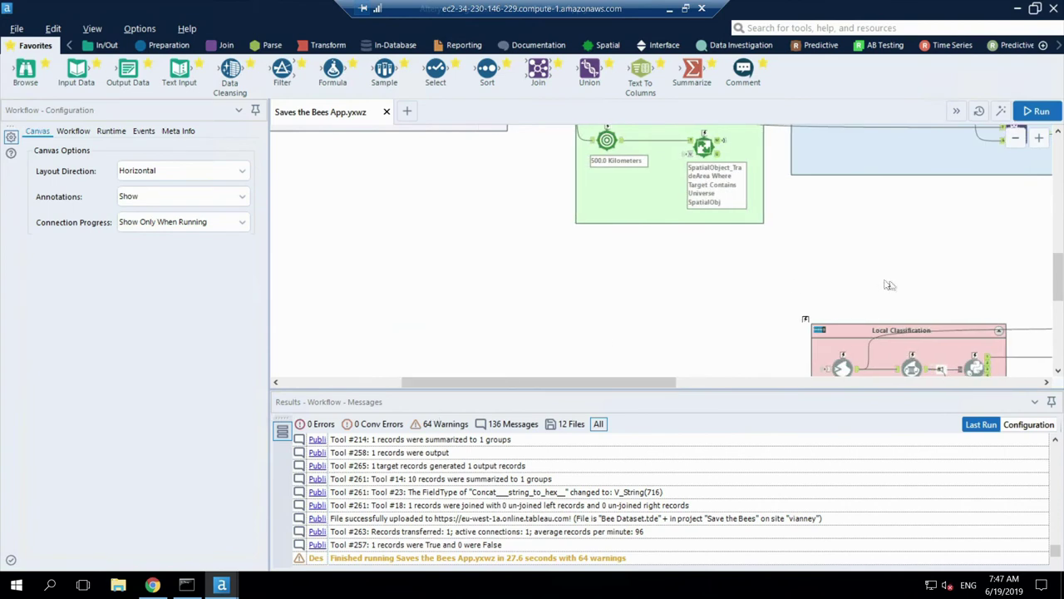
click(1015, 138)
click(1015, 138)
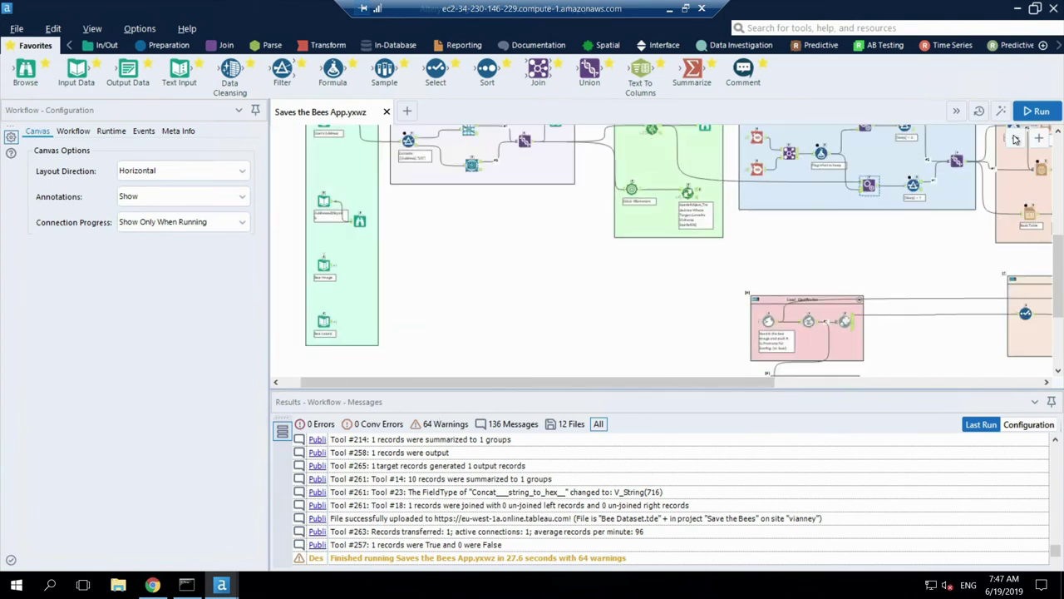
drag(1057, 250, 1062, 206)
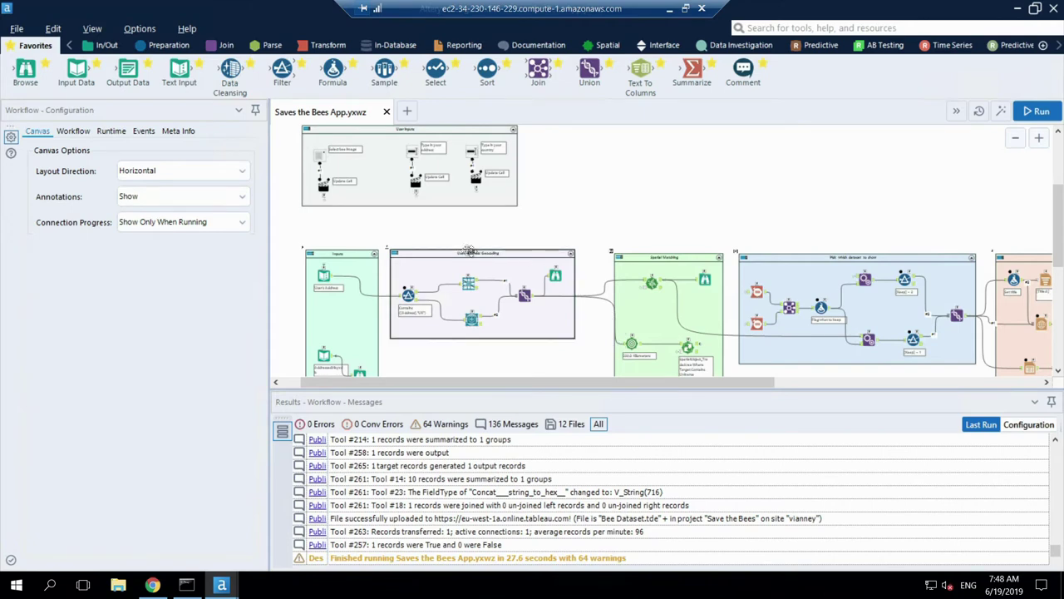
click(556, 280)
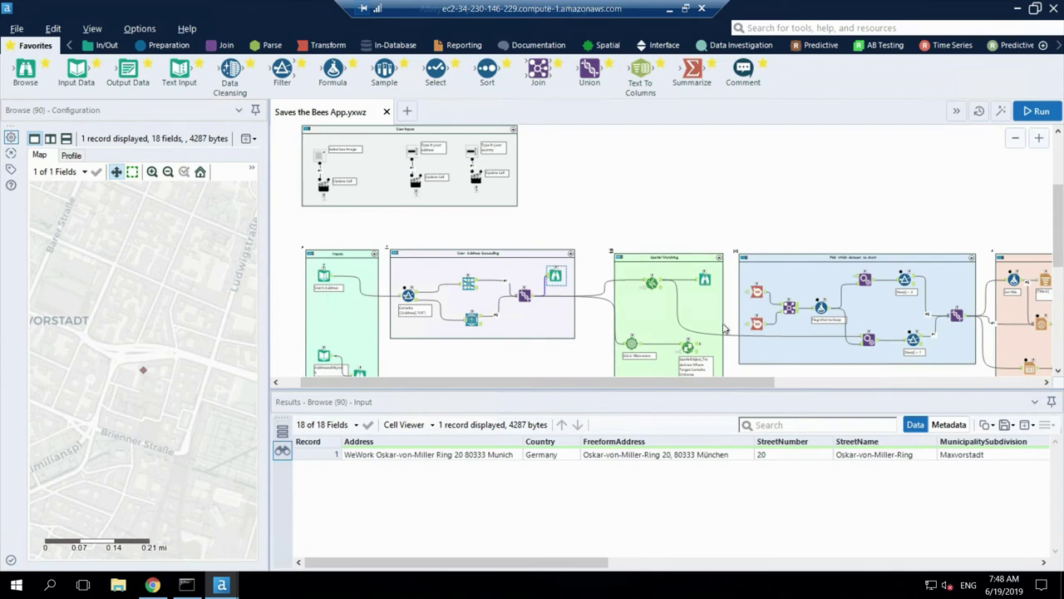
Step: Select the Spatial Match tool and a neighbour, zoom in one step, and shrink the Results pane
click(654, 284)
click(653, 354)
click(1038, 138)
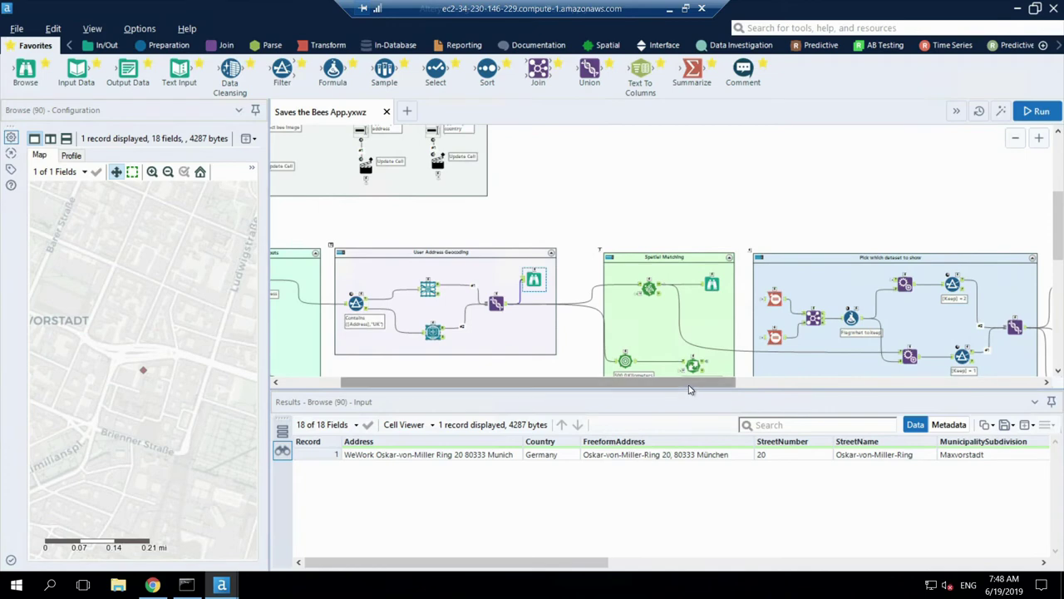
drag(688, 389, 689, 464)
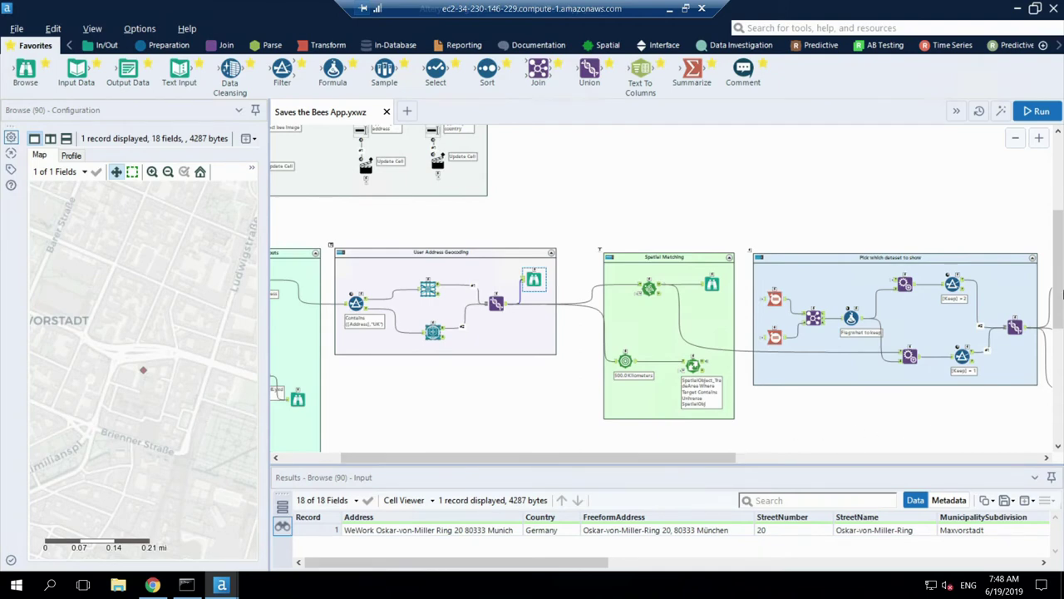
Step: Pan past Local Classification to the Report Generation, Image Description and Outputs containers, selecting an Image Description tool
drag(1057, 316, 1057, 340)
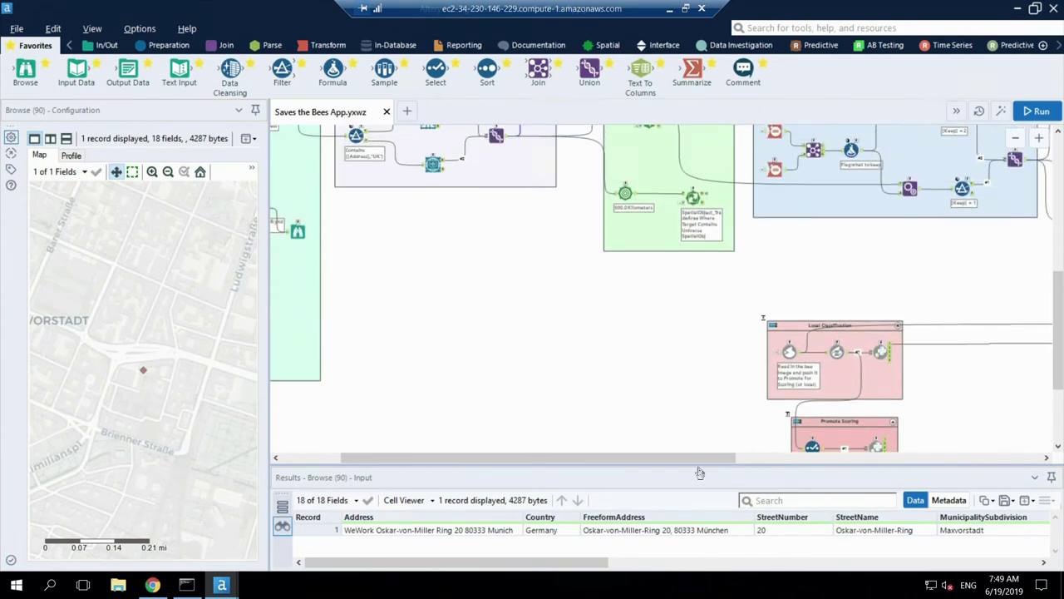
drag(693, 463, 636, 465)
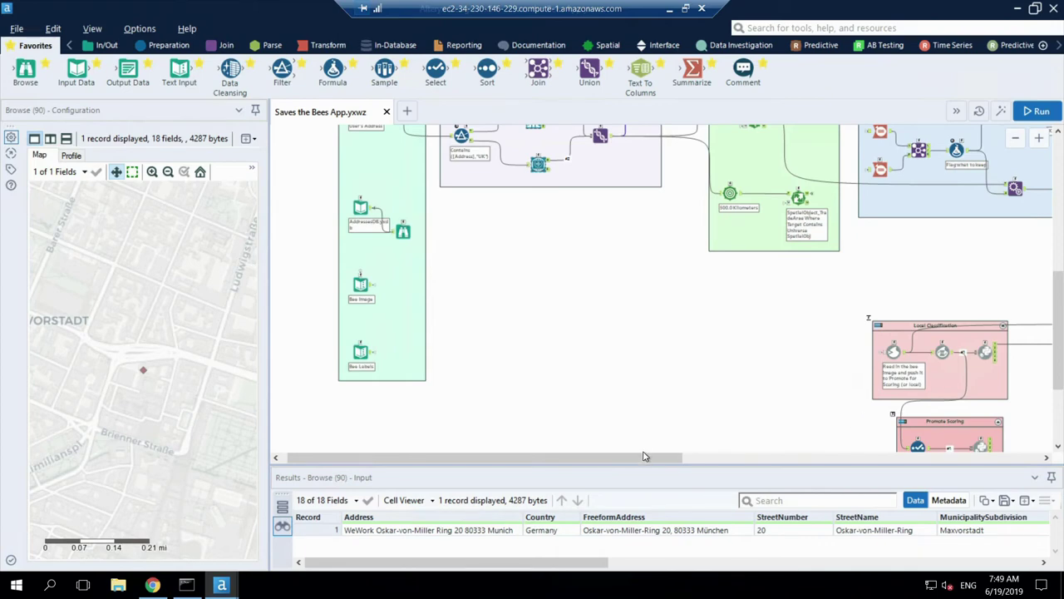
click(694, 463)
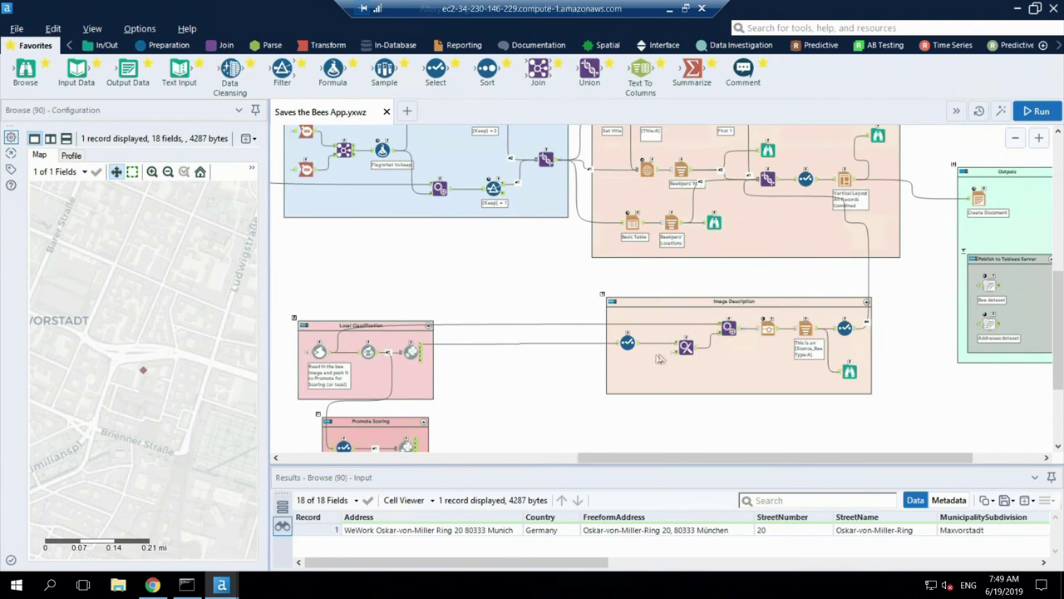
click(729, 331)
scroll(1059, 308, up, 3)
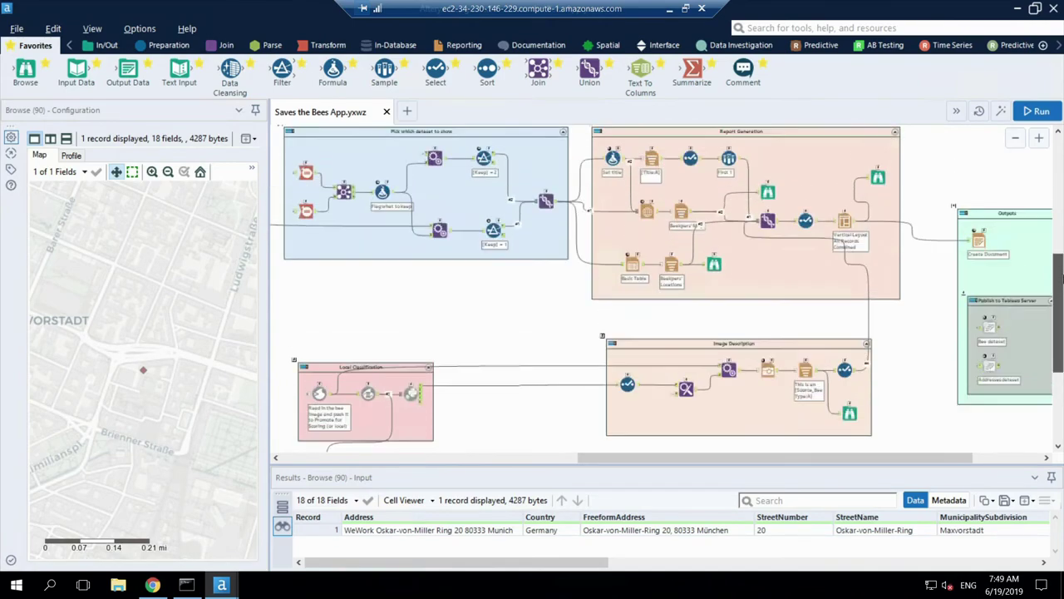
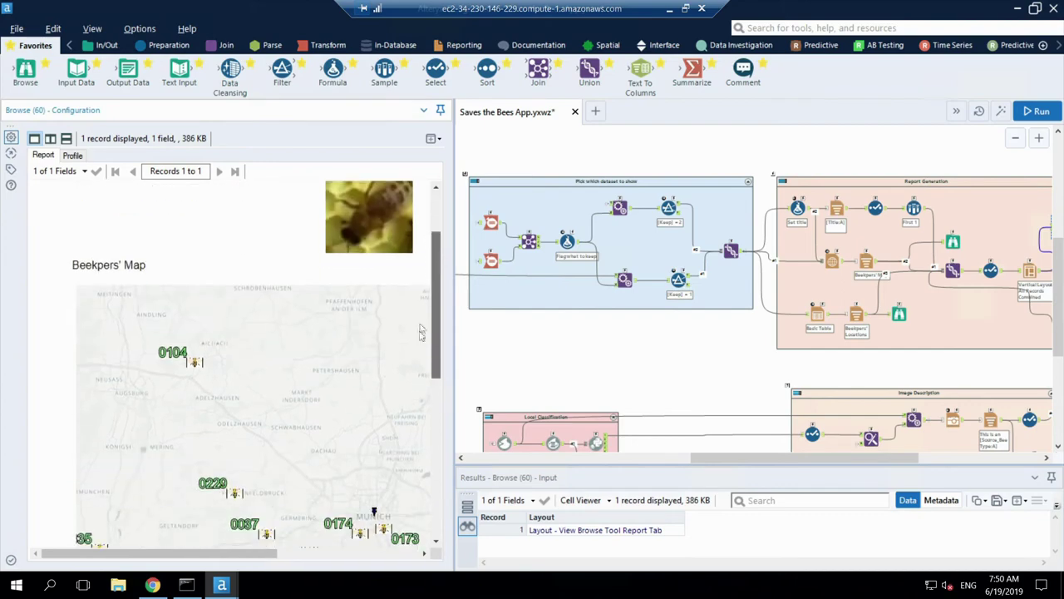
Step: Return the report to the top and show the Workflow Configuration with last-run messages
scroll(413, 454, up, 10)
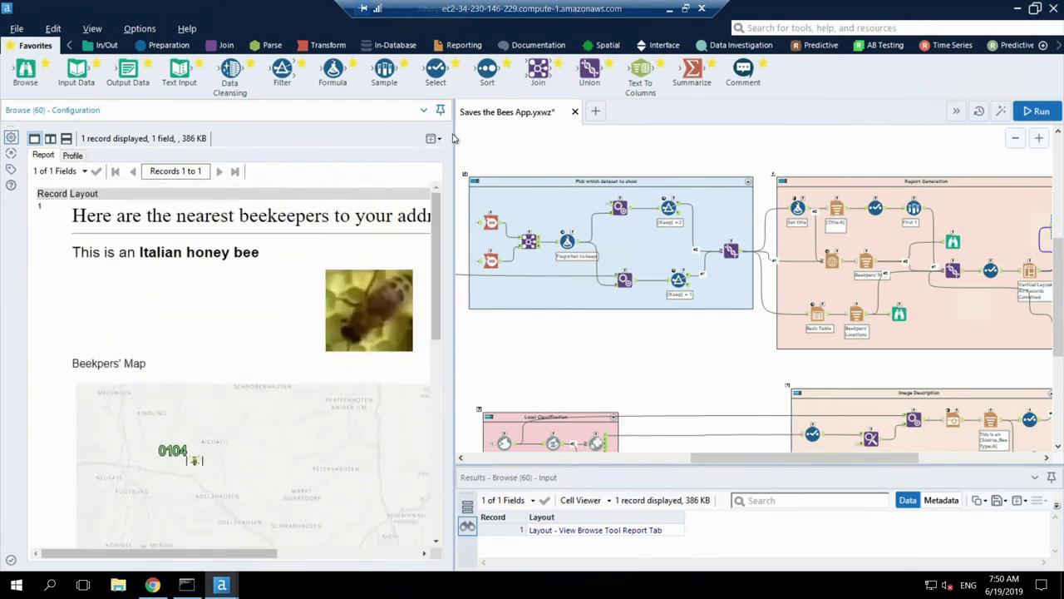
click(455, 138)
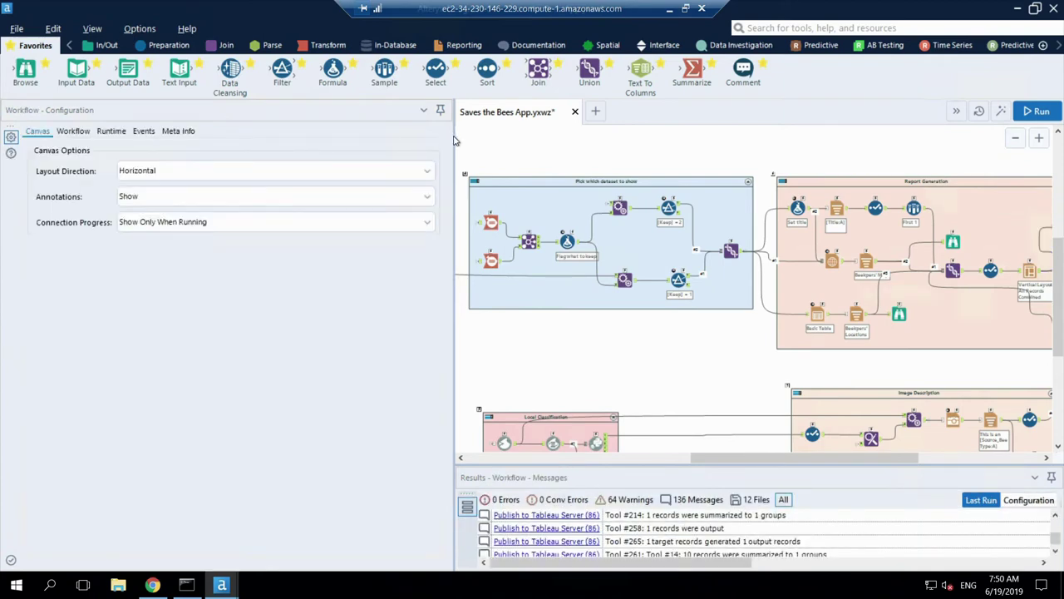
Step: Narrow the Configuration panel and scroll the canvas to the User Inputs container
drag(455, 136, 223, 135)
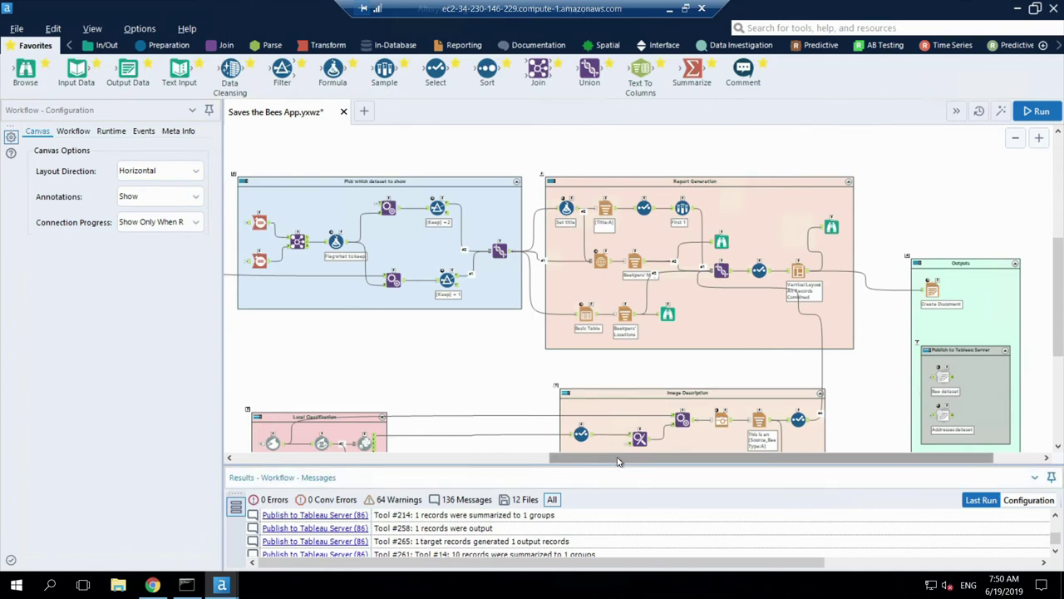
drag(617, 458, 233, 457)
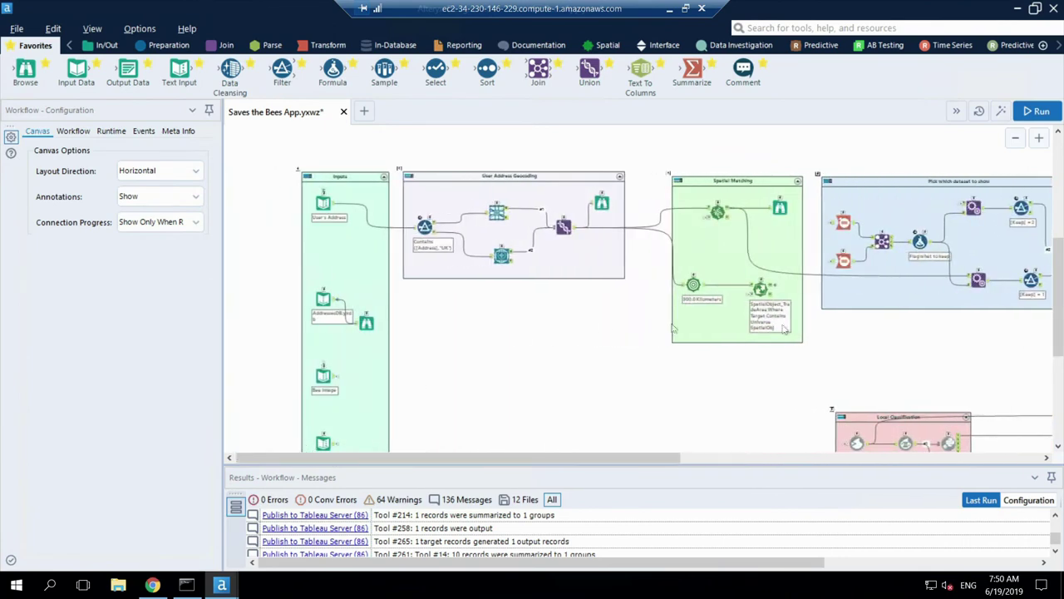
drag(1060, 298, 1062, 237)
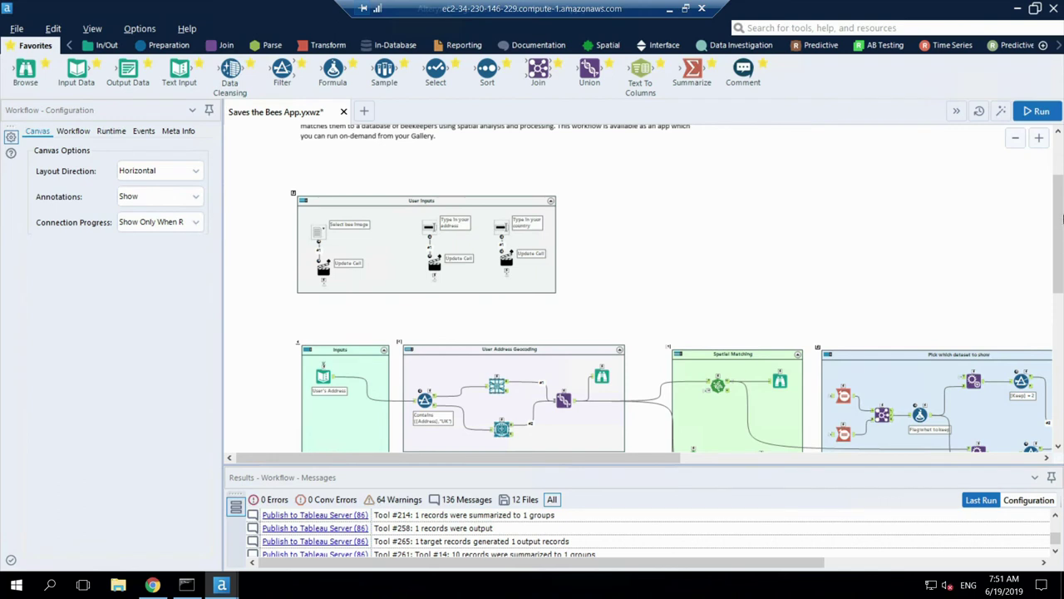
Step: Zoom in and view the geocoded Munich, Germany address on the map
drag(1059, 275, 1062, 301)
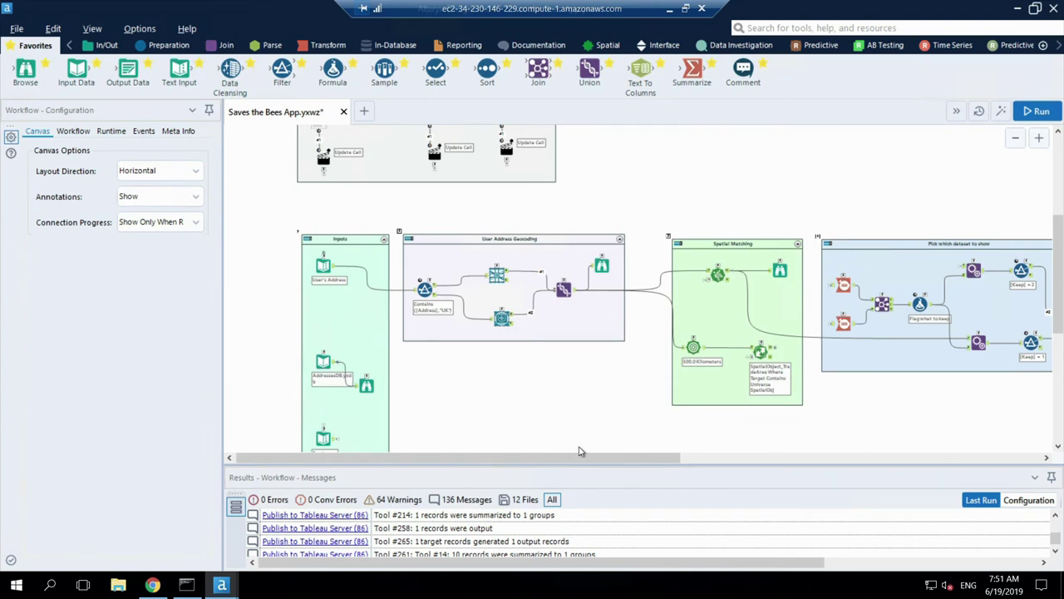
click(1039, 140)
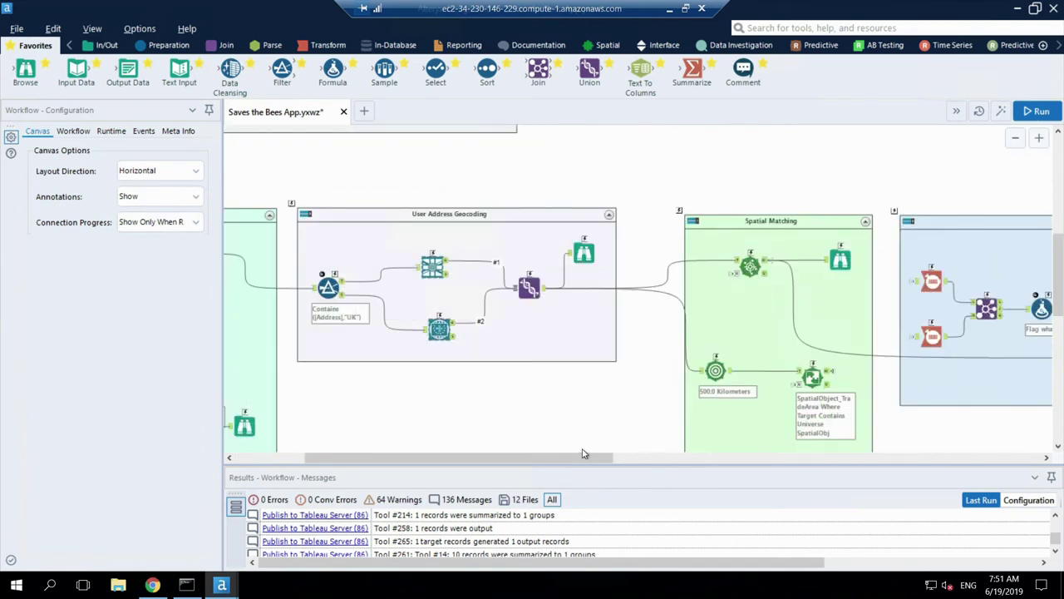
mouse_move(581, 458)
mouse_down()
mouse_move(514, 458)
mouse_move(522, 470)
mouse_move(542, 464)
mouse_up()
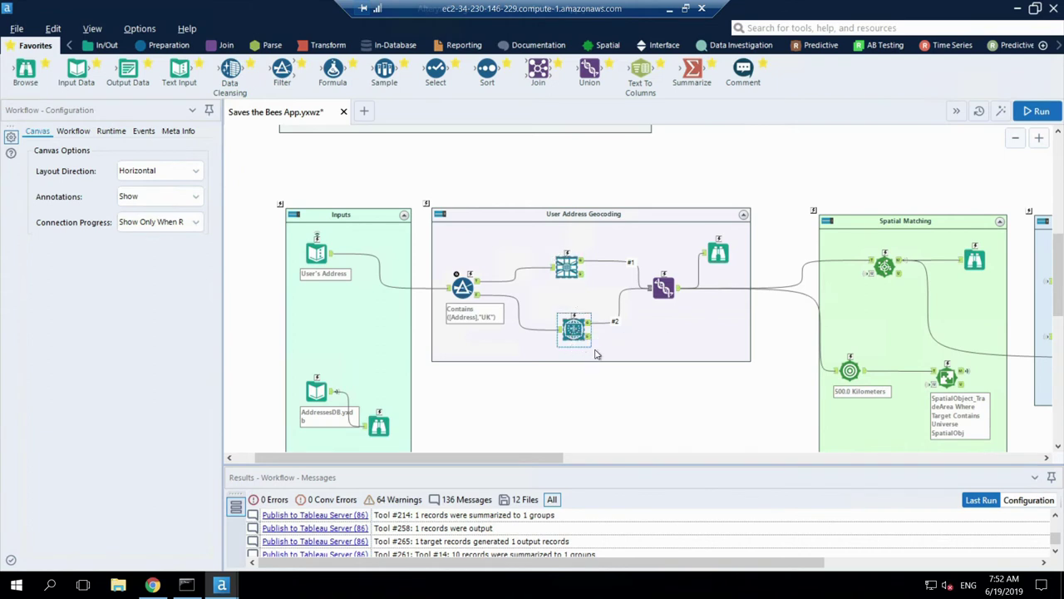
click(716, 249)
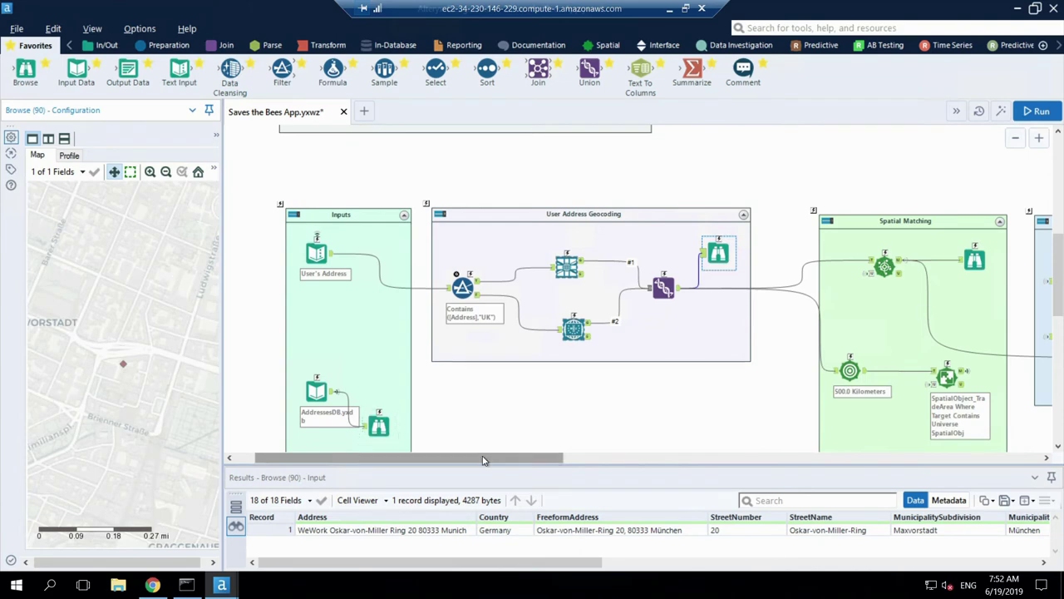
Step: Show the Find Nearest settings: 10 nearest points within 100 Kilometers
drag(484, 459, 603, 460)
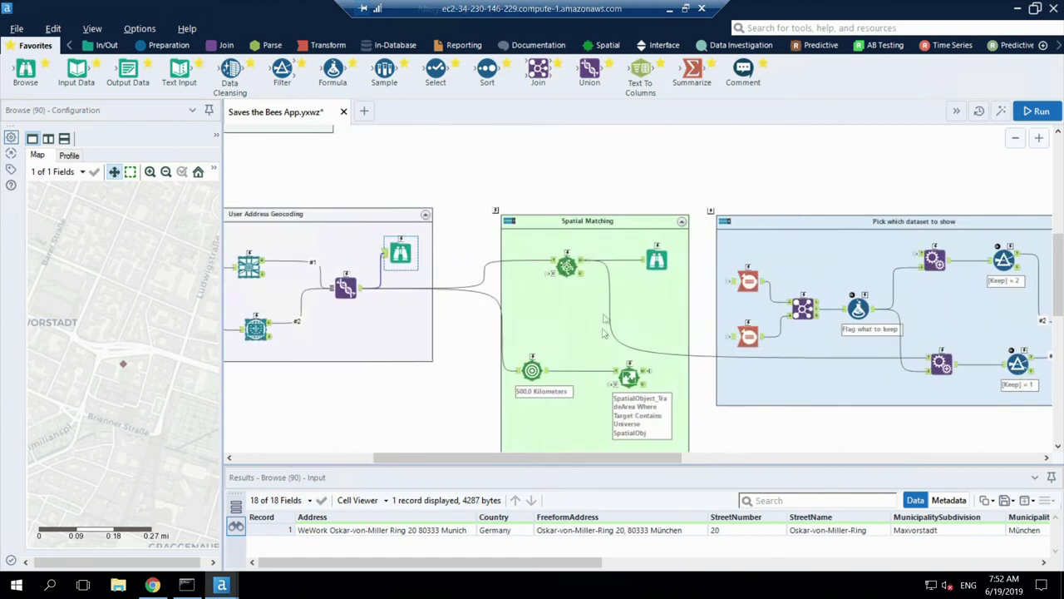
click(573, 277)
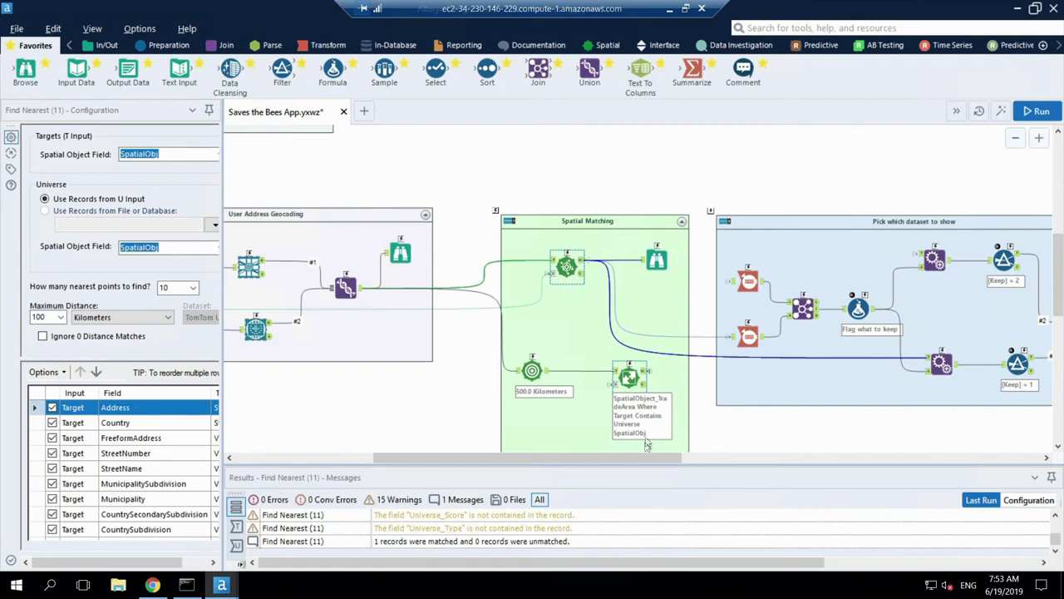
Step: Pan to Local Classification and view the Bee Image input's settings
drag(648, 459, 768, 459)
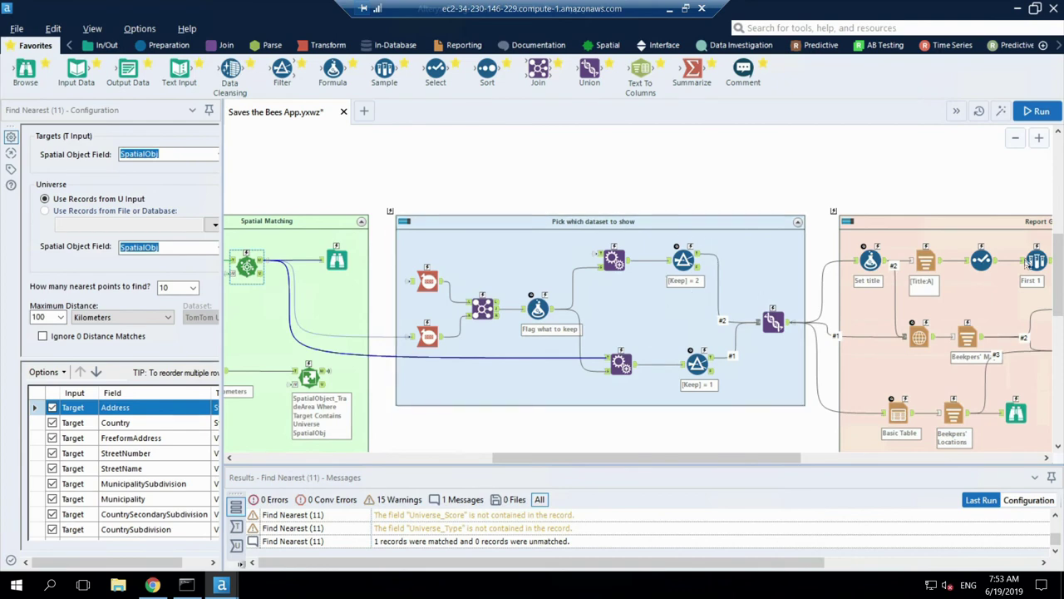
drag(1057, 249, 1057, 339)
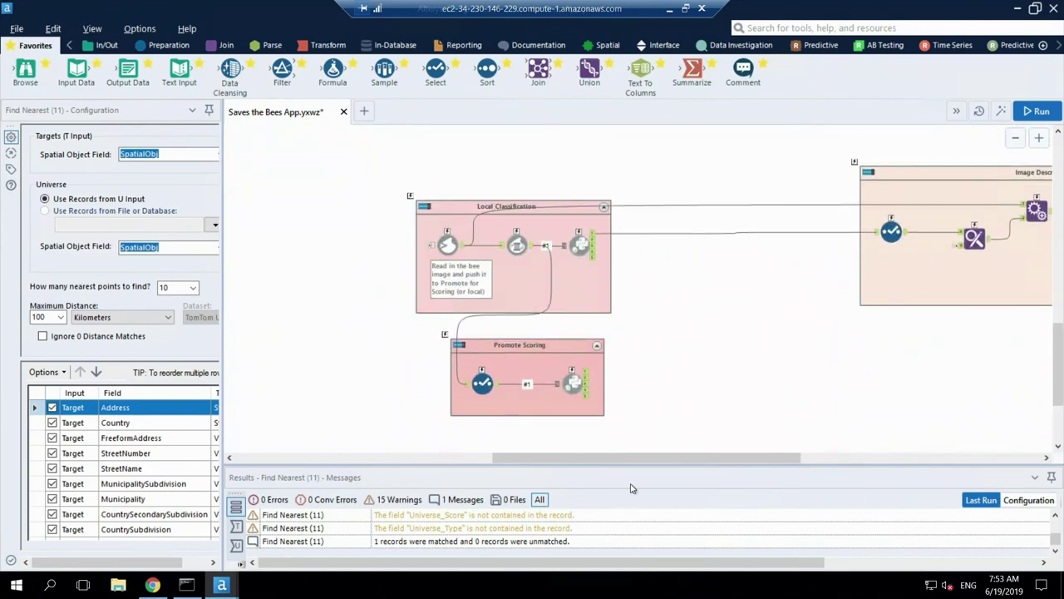
drag(639, 464, 398, 499)
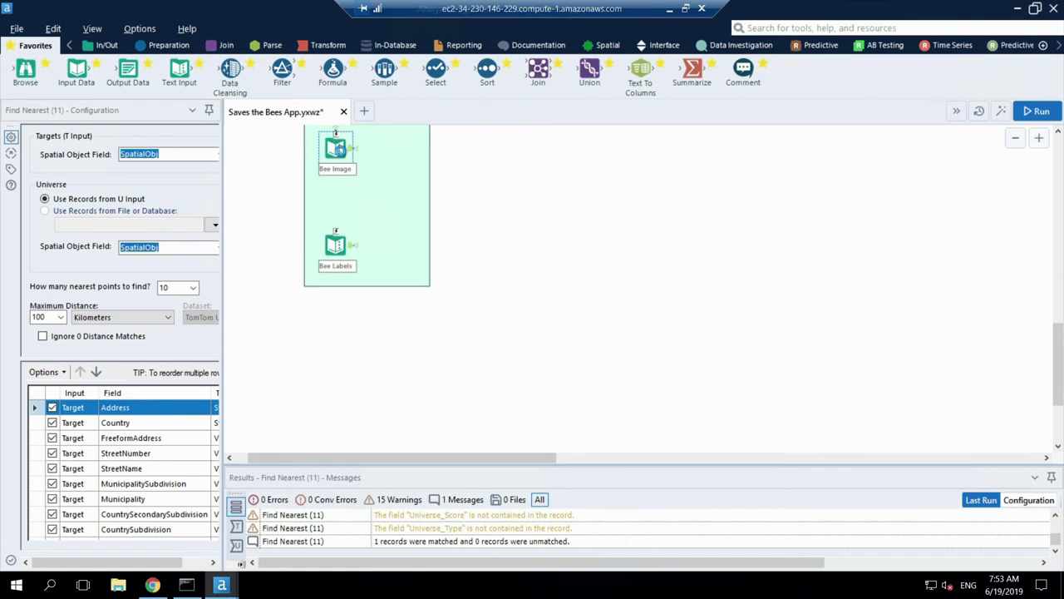
click(337, 149)
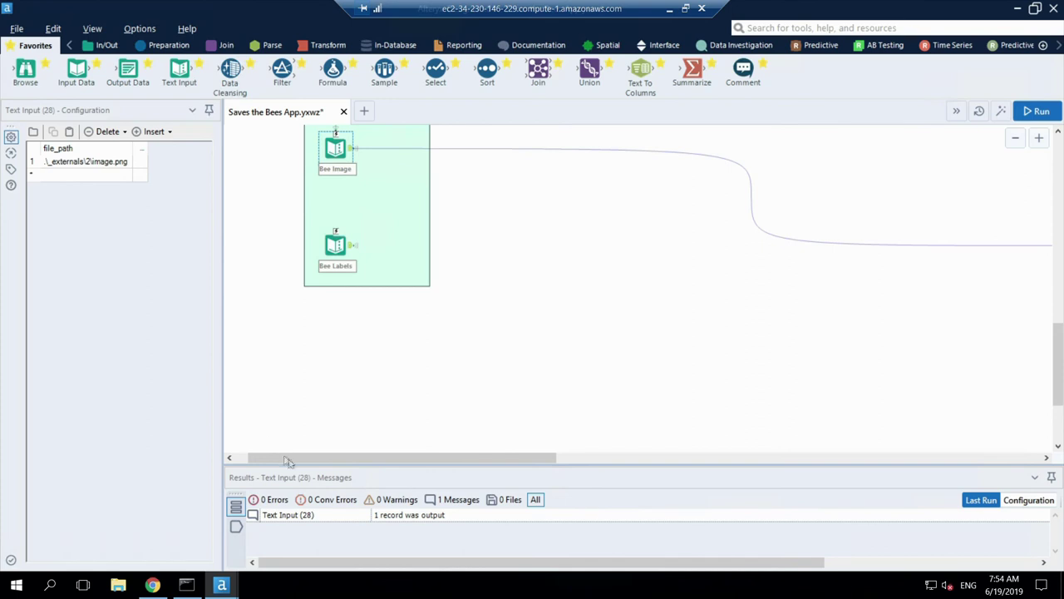
Step: Inspect the Blob Convert output, then the Python tool's Predicted_Bee result of 3
drag(314, 459, 491, 460)
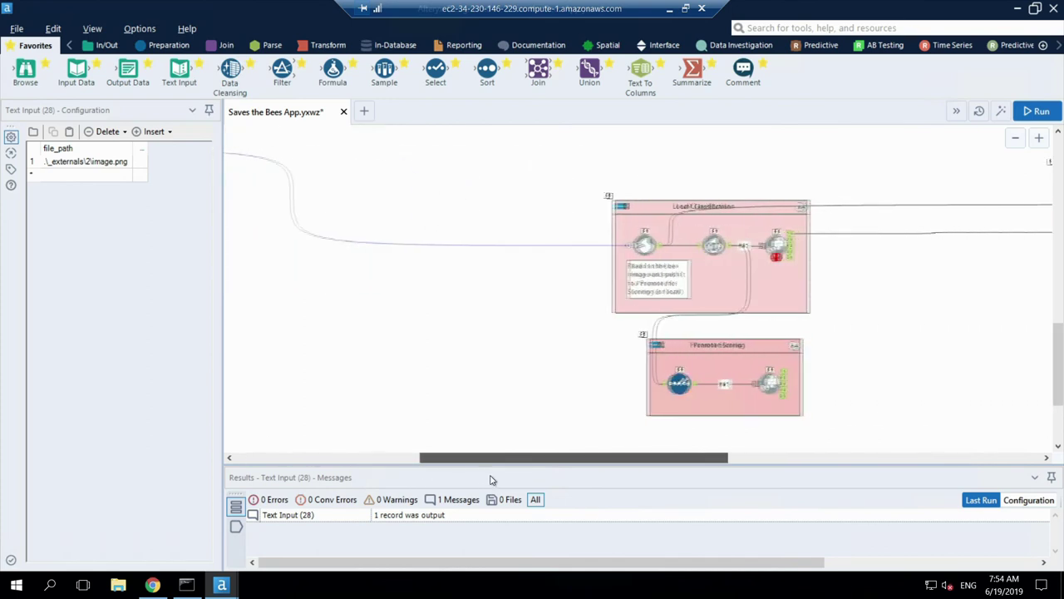
click(698, 244)
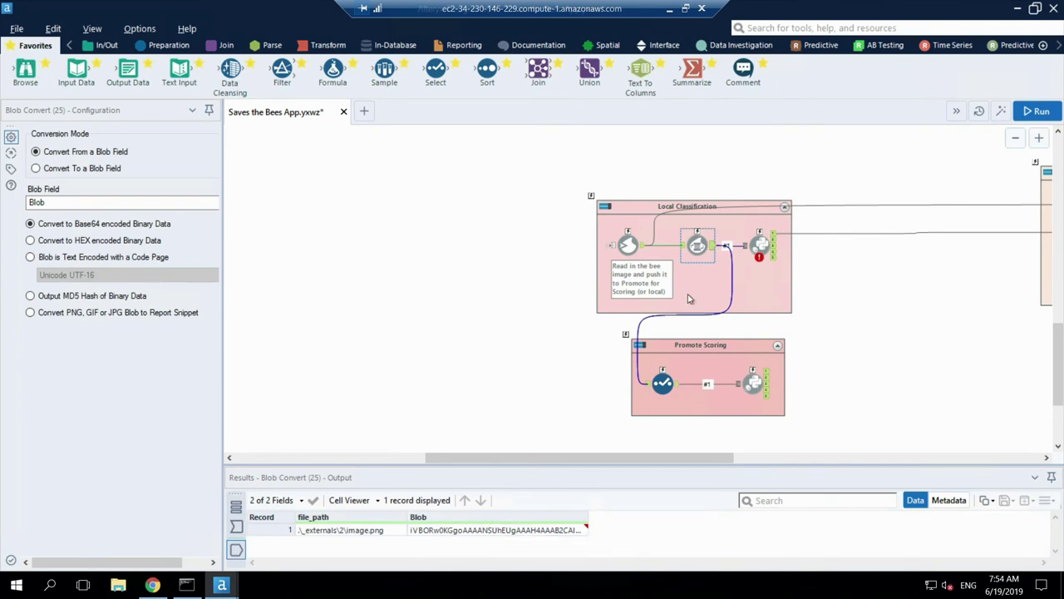
click(760, 244)
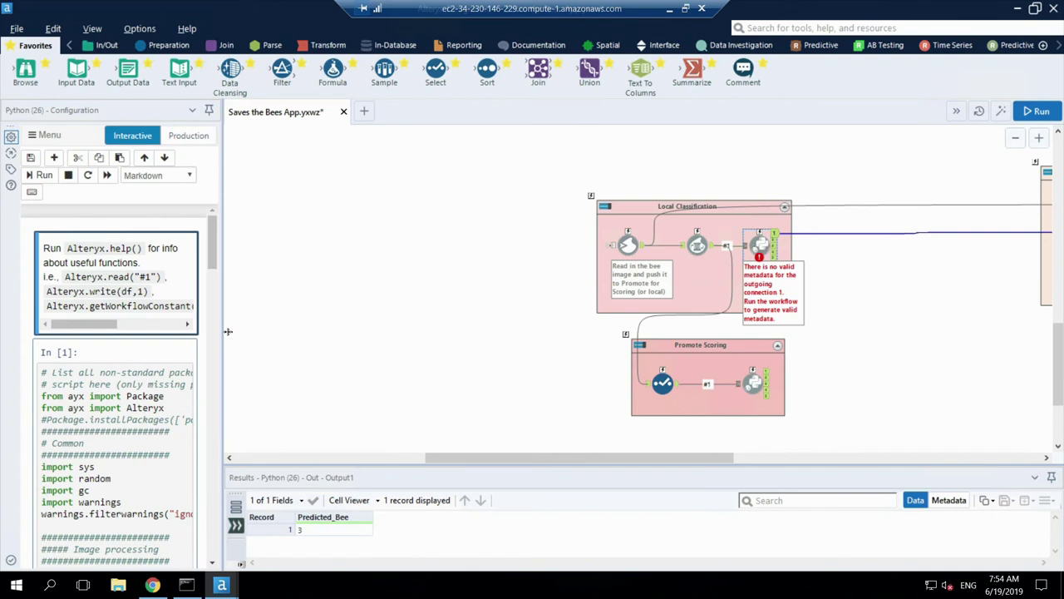
Step: Widen the Python notebook panel and scroll to the sklearn, keras and tensorflow imports
drag(225, 331, 314, 330)
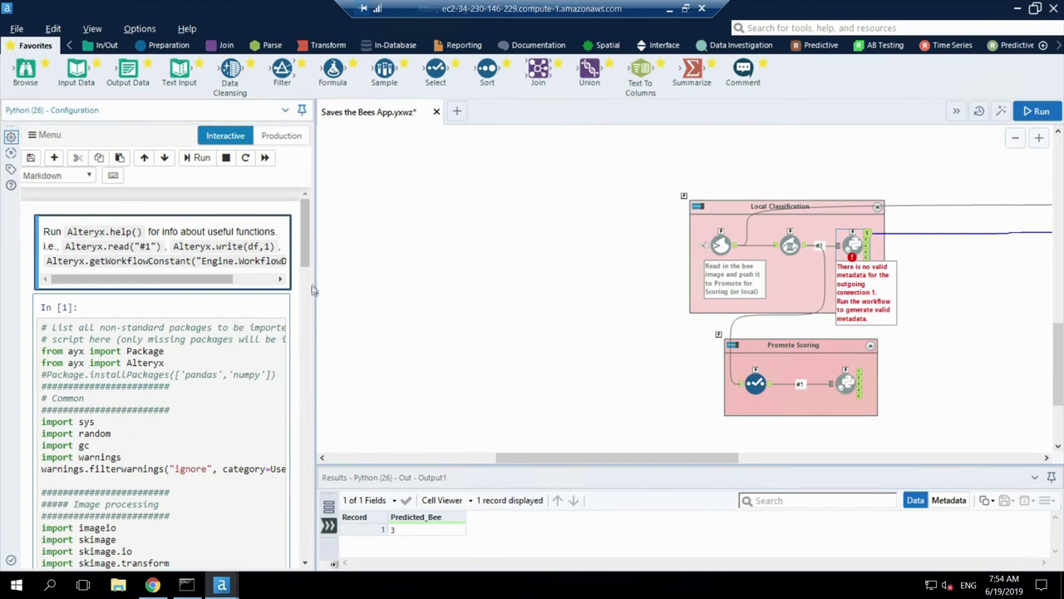
drag(305, 263, 304, 351)
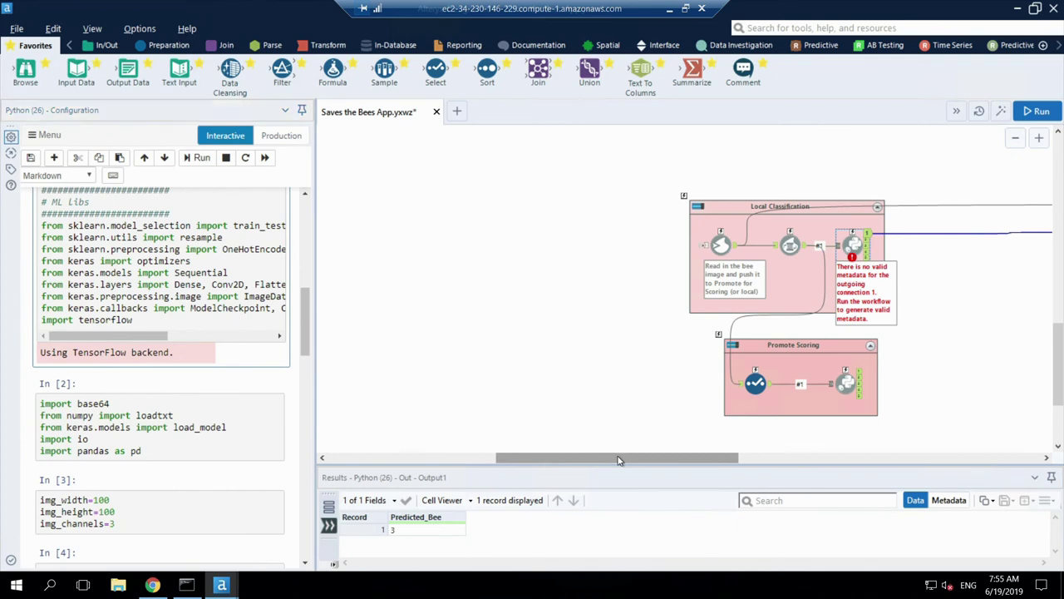
Step: Pan right and zoom out two levels around the classification containers
drag(618, 460, 739, 459)
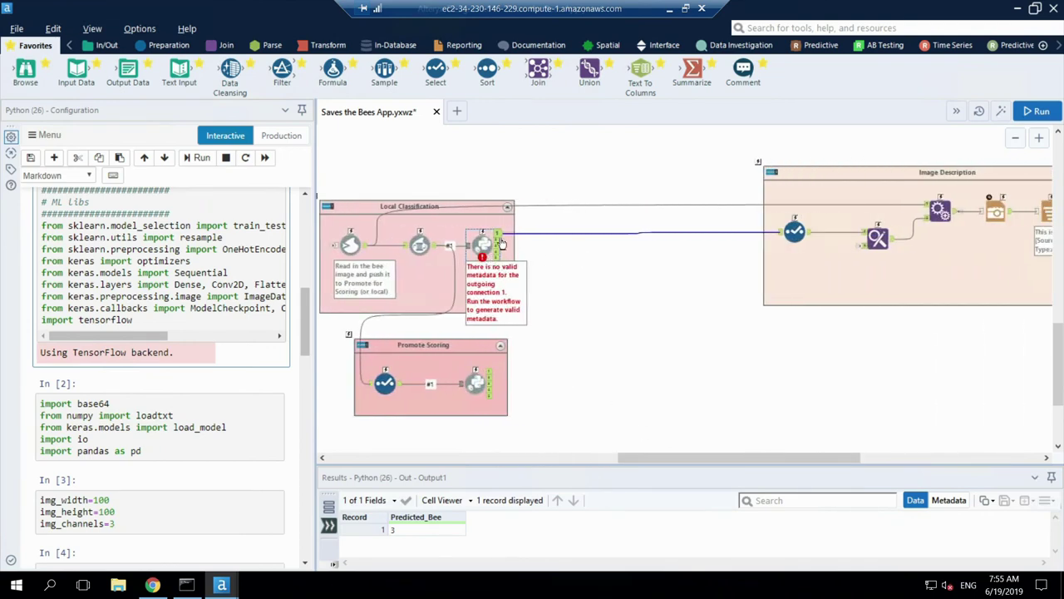
mouse_move(501, 239)
click(1015, 141)
click(1015, 141)
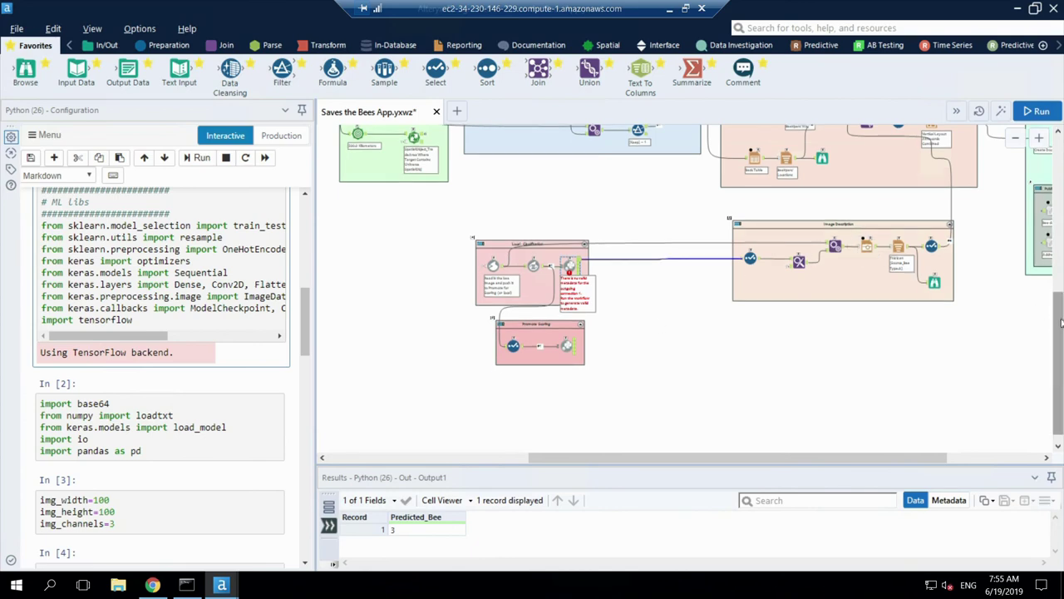
Step: View the final nearest-beekeepers report and map in the last Browse tool
drag(1061, 322, 1062, 270)
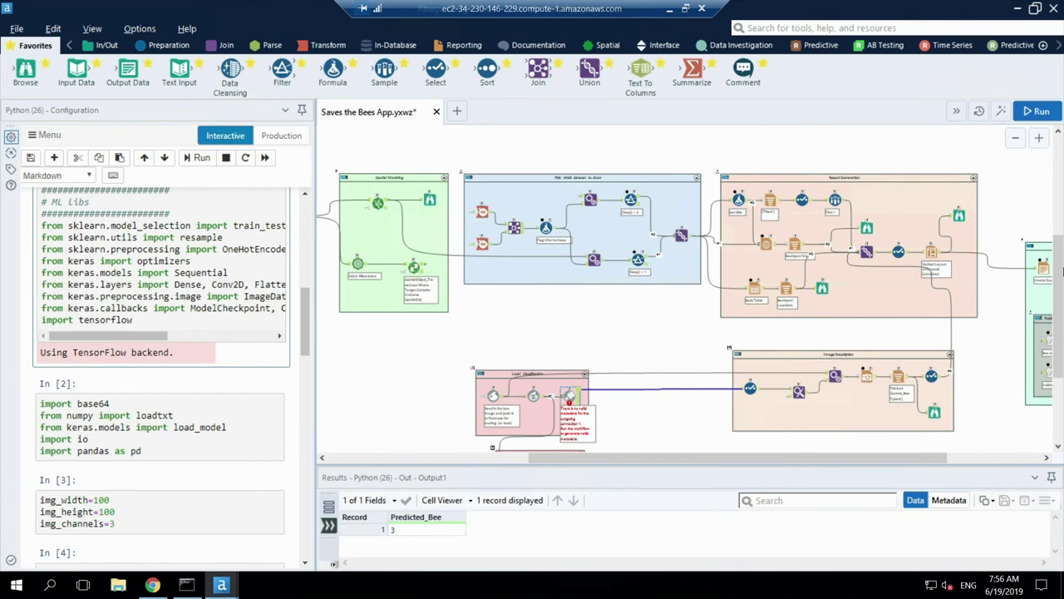
drag(1062, 270, 1062, 285)
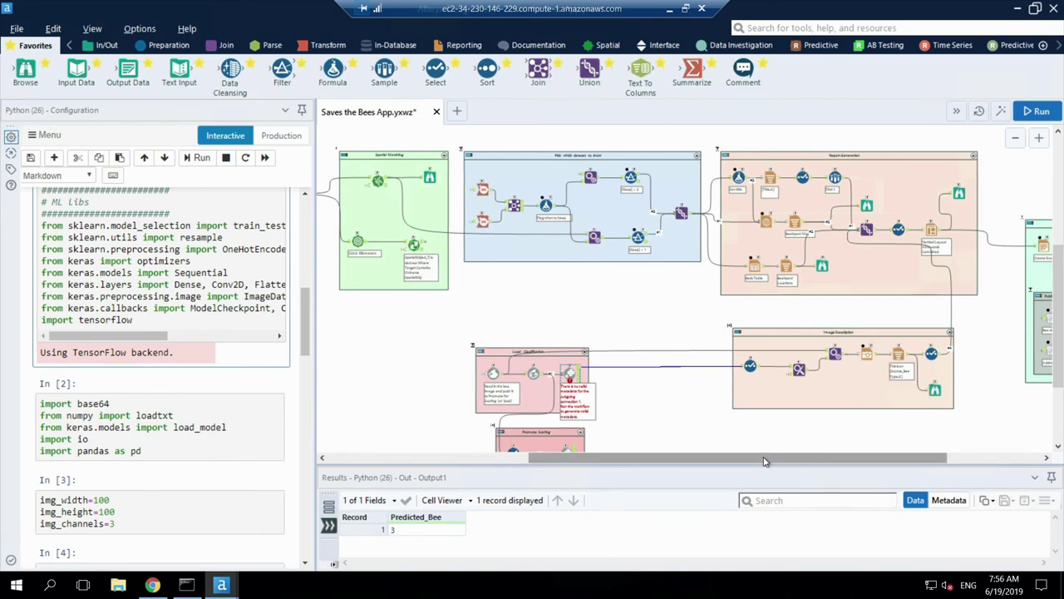
drag(767, 458, 833, 464)
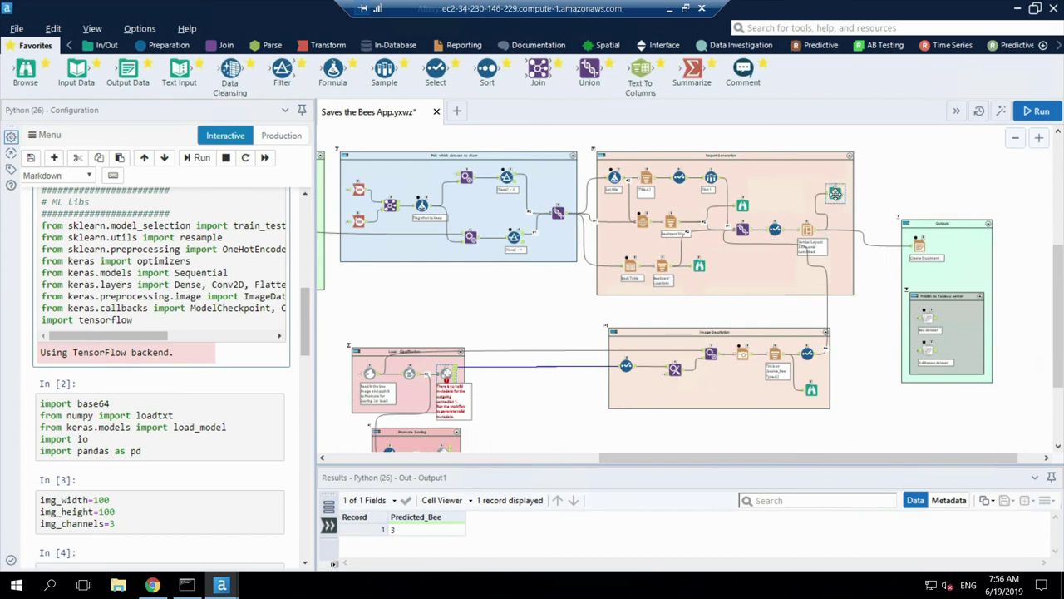
click(836, 193)
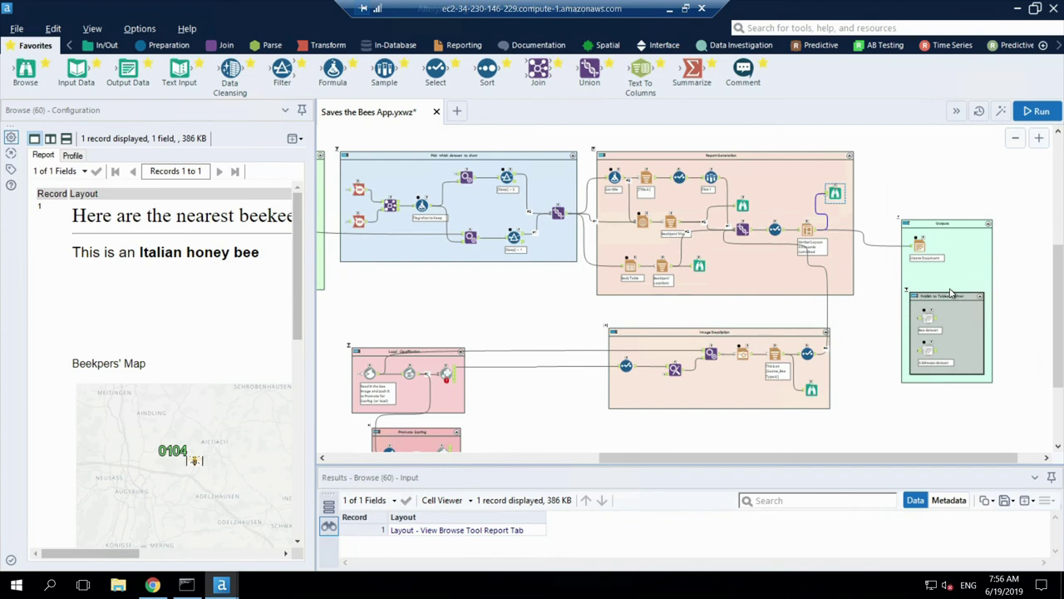
Step: Leave the remote session and return to the PowerPoint 'Bee Keepers' slide 9
key(alt+Tab)
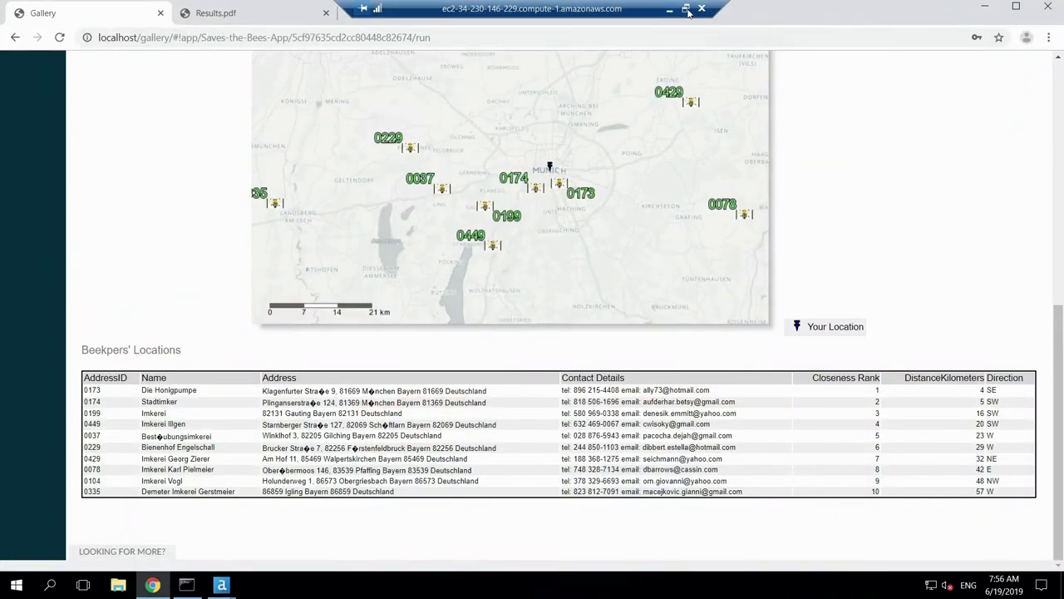
click(685, 8)
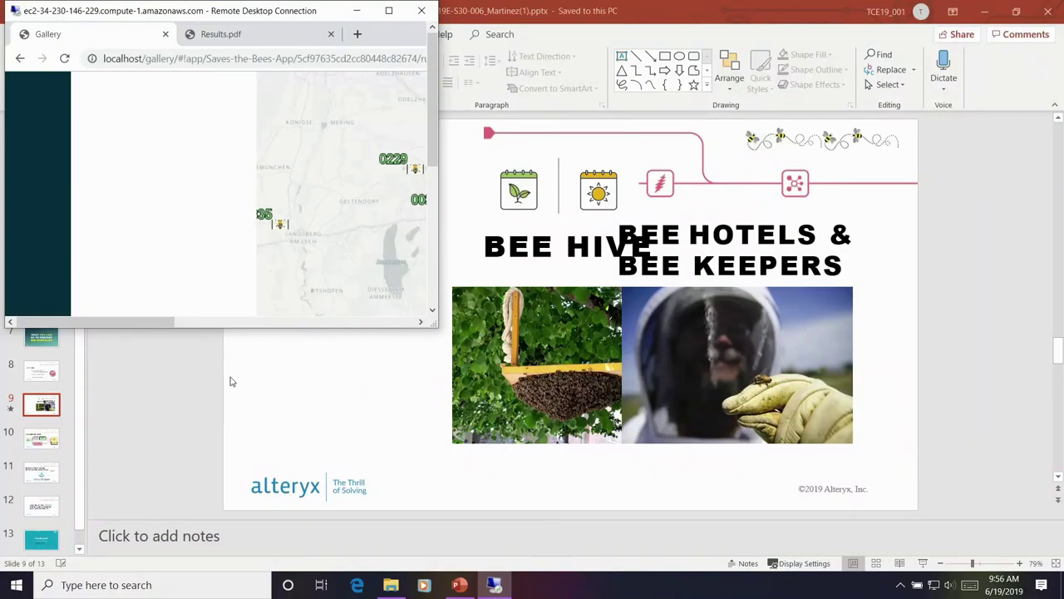
click(923, 564)
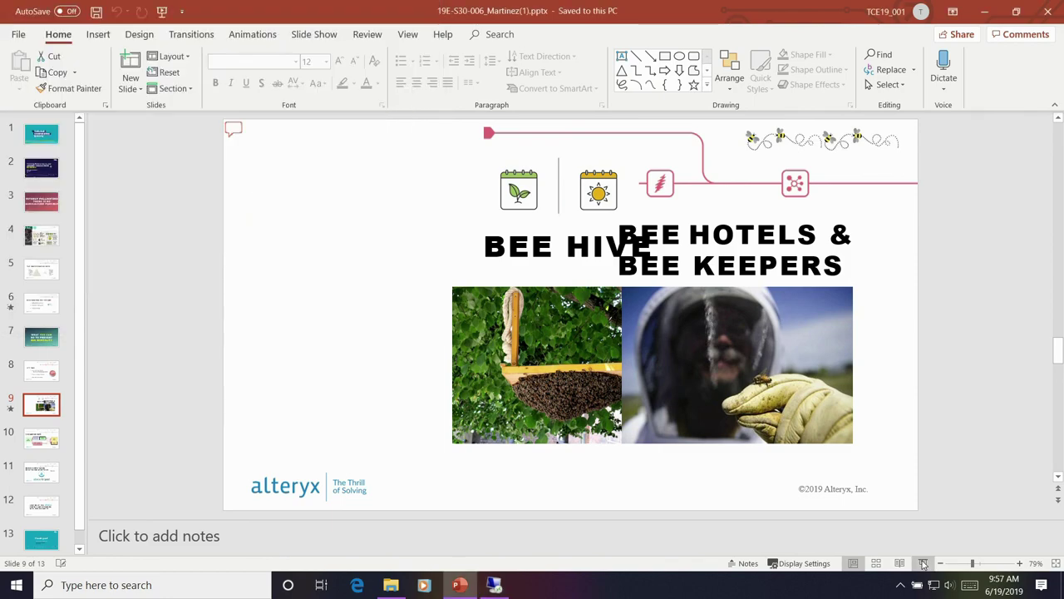